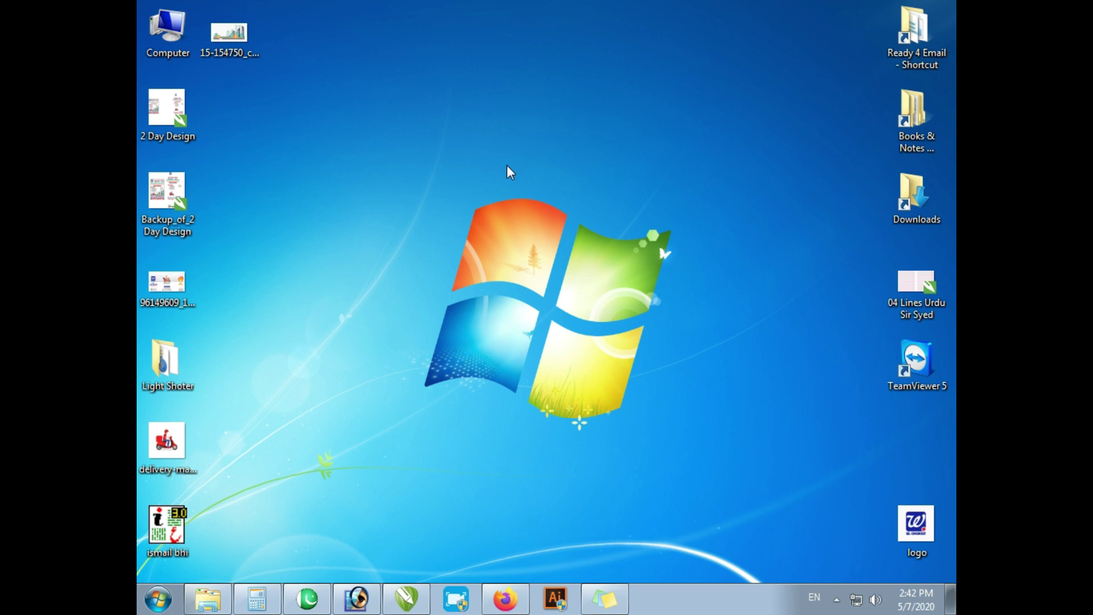
right_click(507, 166)
right_click(538, 190)
click(549, 192)
Step: Open the Light Shoter folder on the desktop, inspect the properties of the setup-lightshot3-2-0-0 application, and close the folder
click(190, 368)
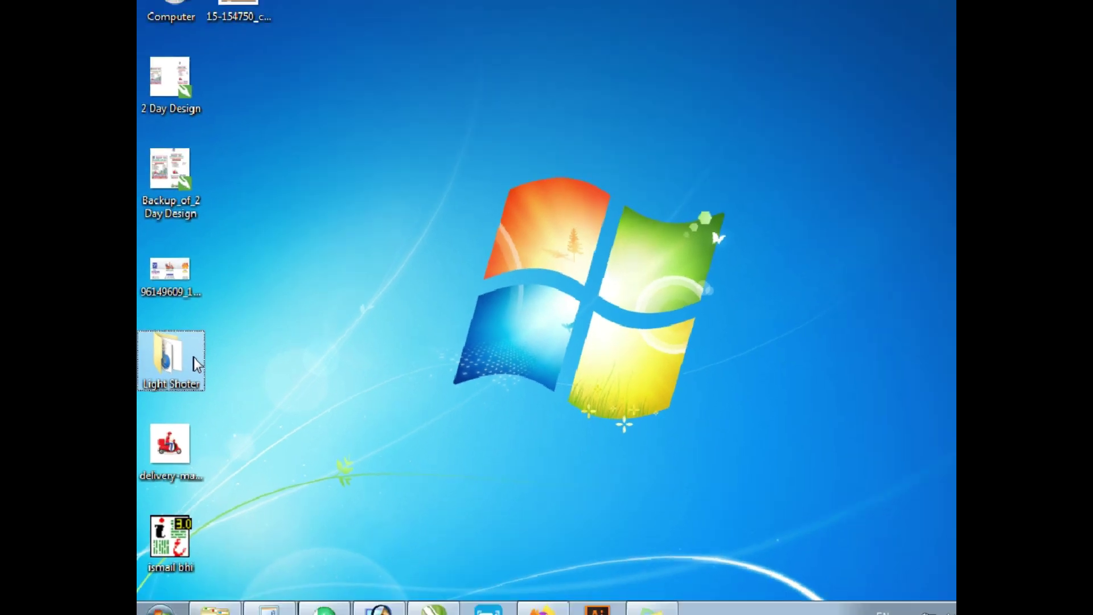
double_click(238, 310)
click(435, 107)
right_click(435, 105)
click(485, 416)
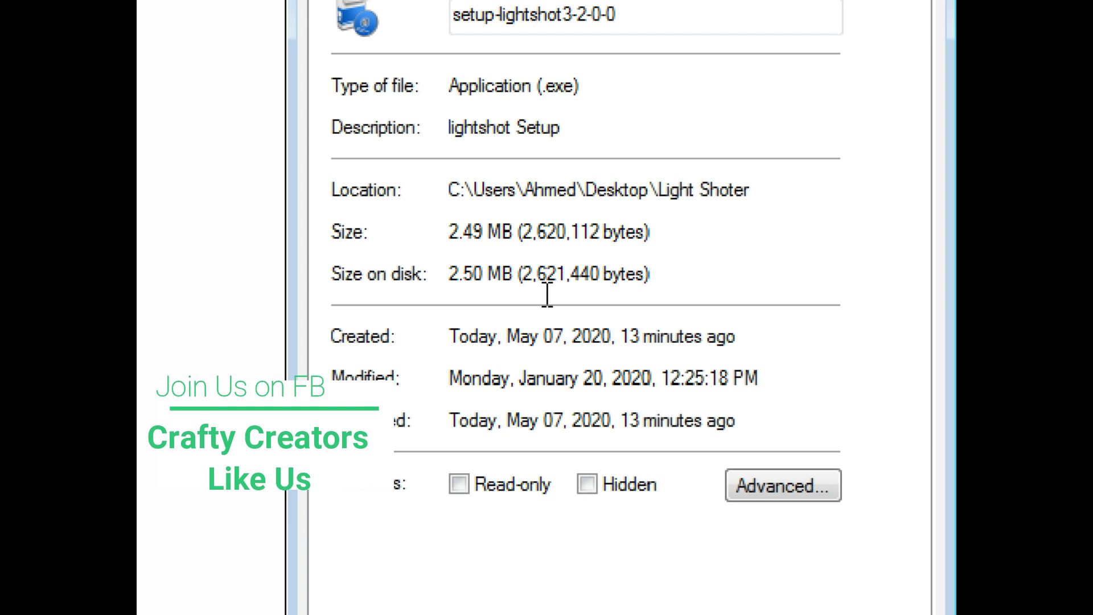
click(655, 509)
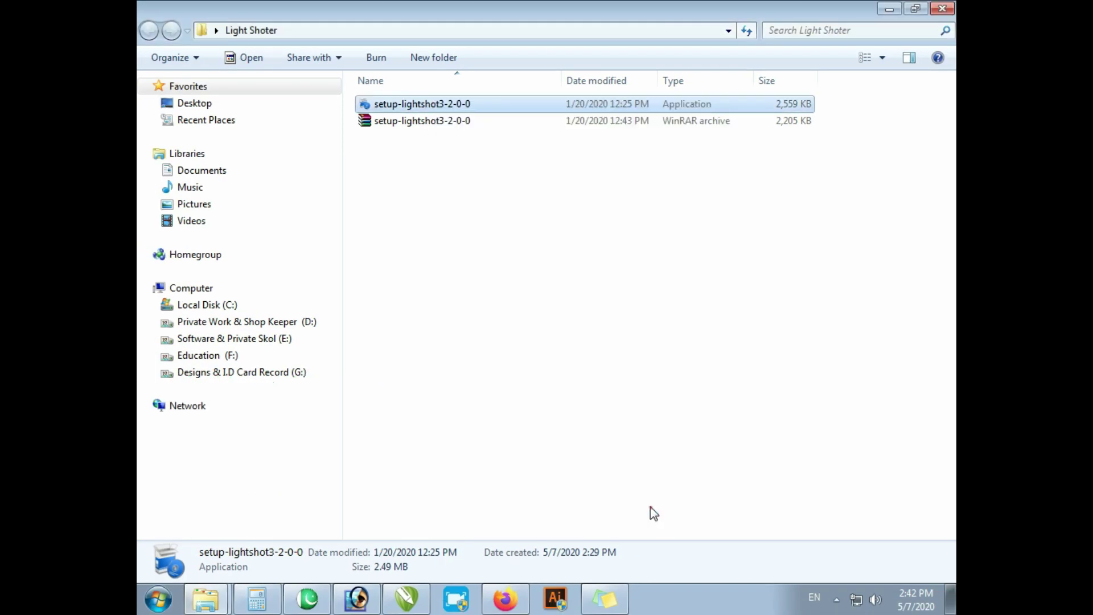
click(651, 507)
click(597, 424)
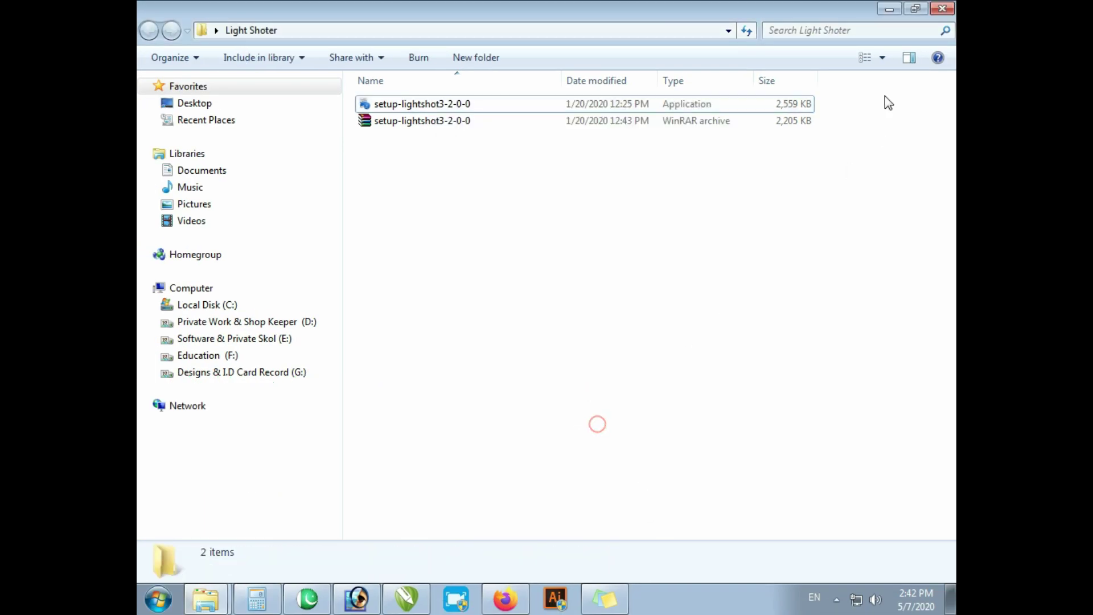
click(943, 9)
Step: Run the setup-lightshot3-2-0-0 application from the Light Shoter folder, complete the installation in English, and close the leftover windows
right_click(345, 226)
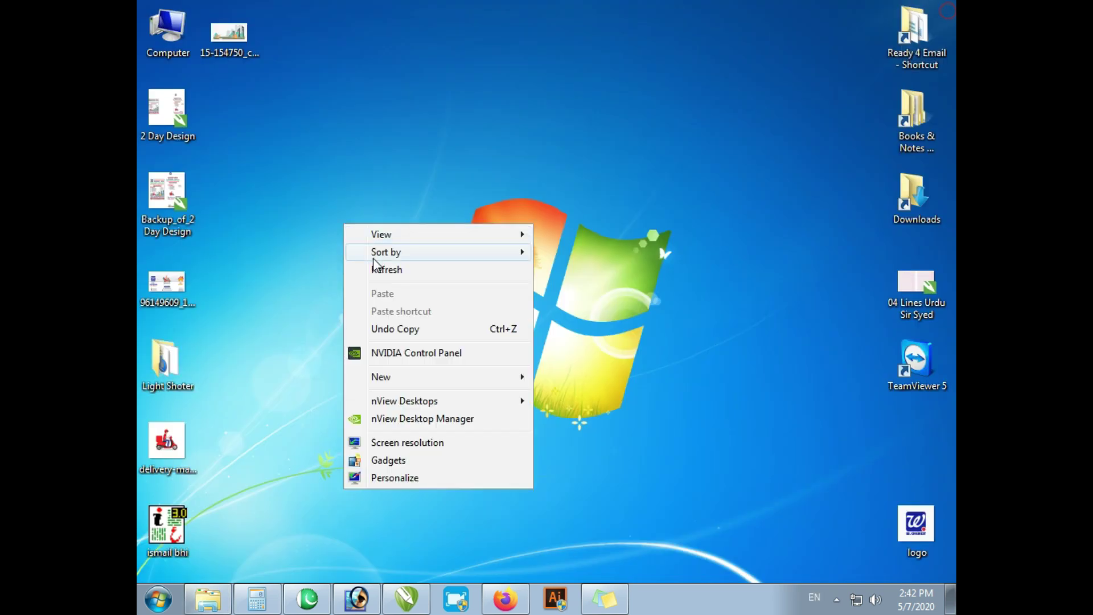
click(385, 270)
double_click(166, 364)
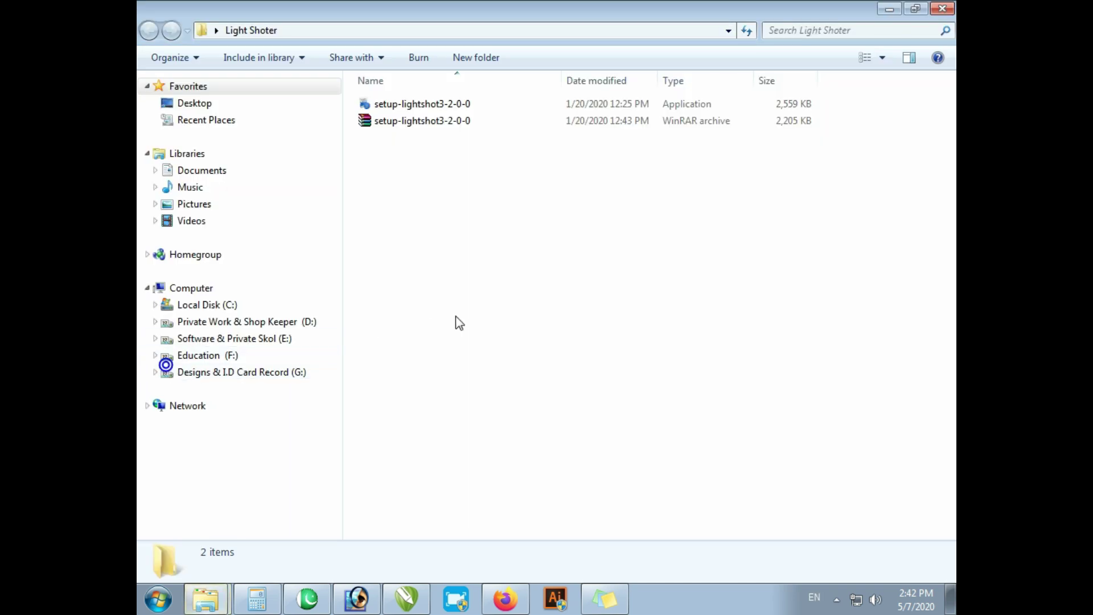
double_click(426, 105)
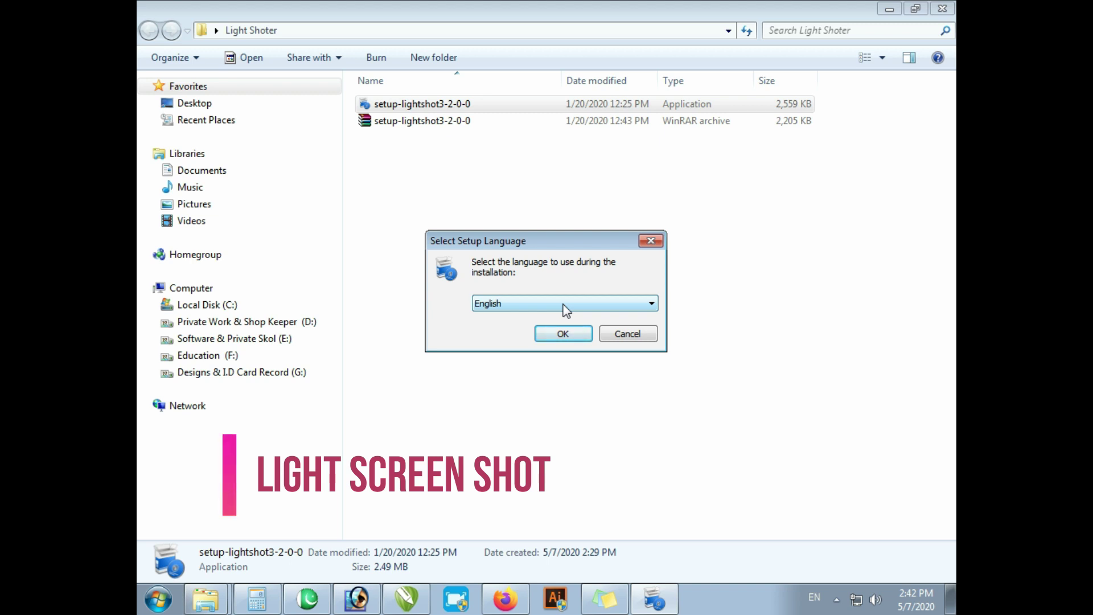
click(562, 334)
click(636, 428)
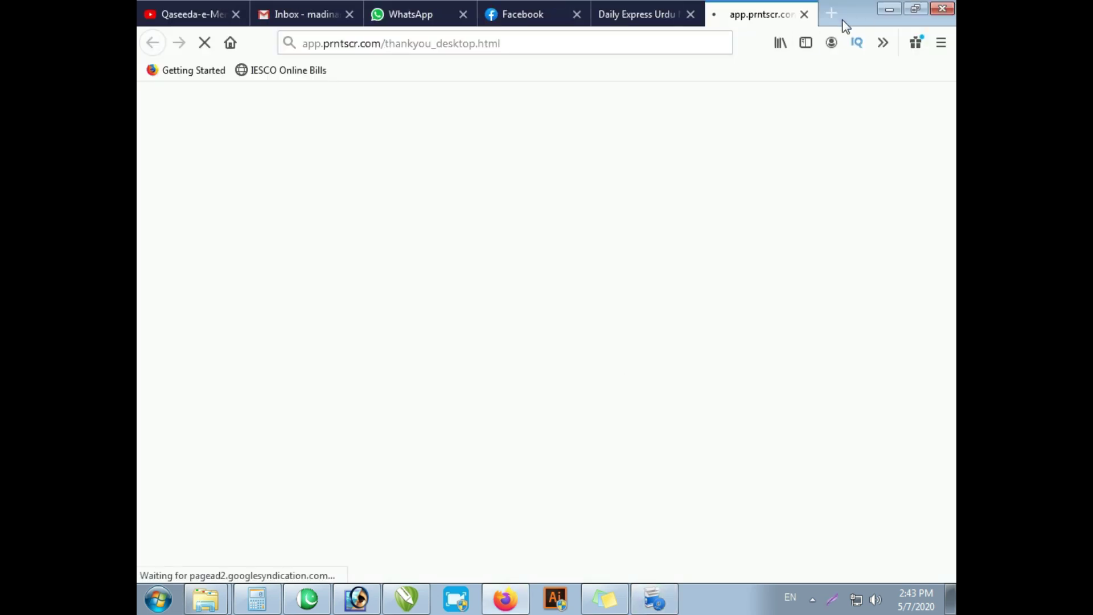
click(889, 11)
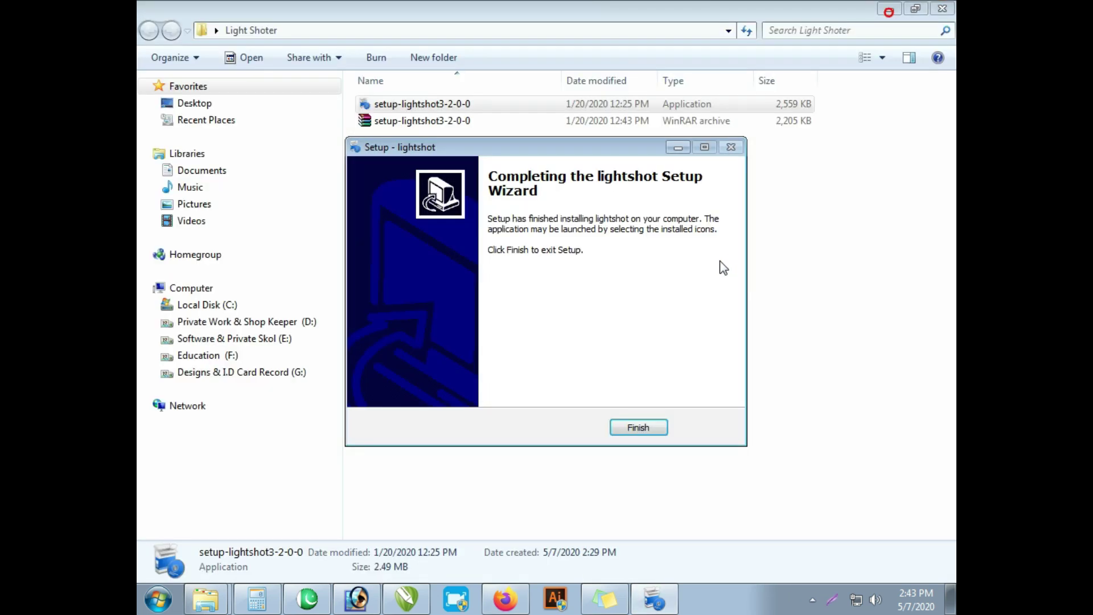
click(637, 430)
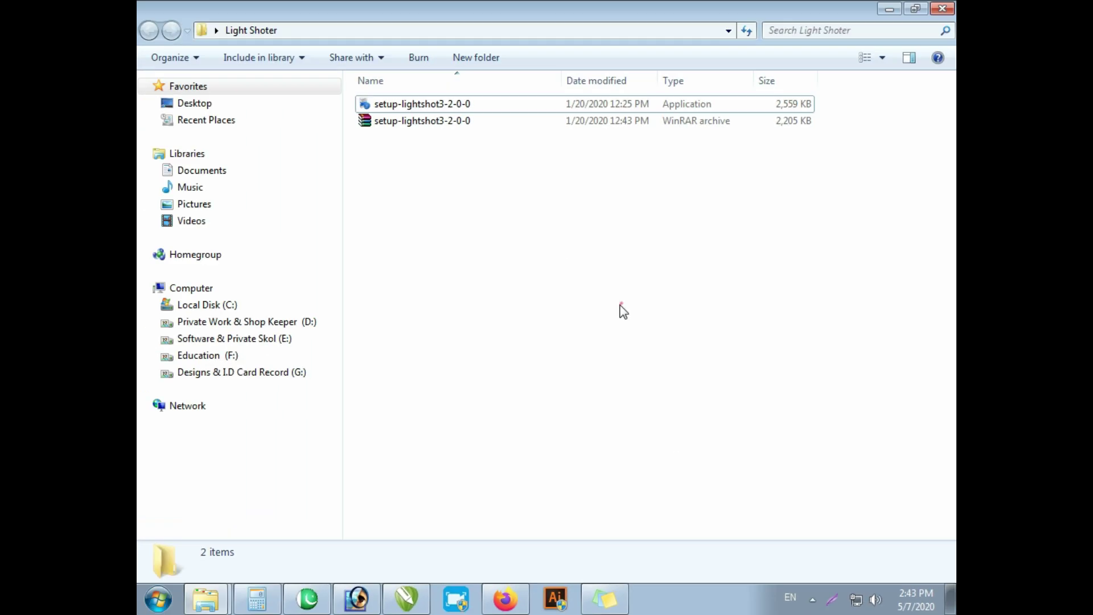
click(943, 9)
right_click(473, 155)
click(522, 199)
right_click(493, 150)
click(515, 194)
right_click(498, 150)
click(536, 194)
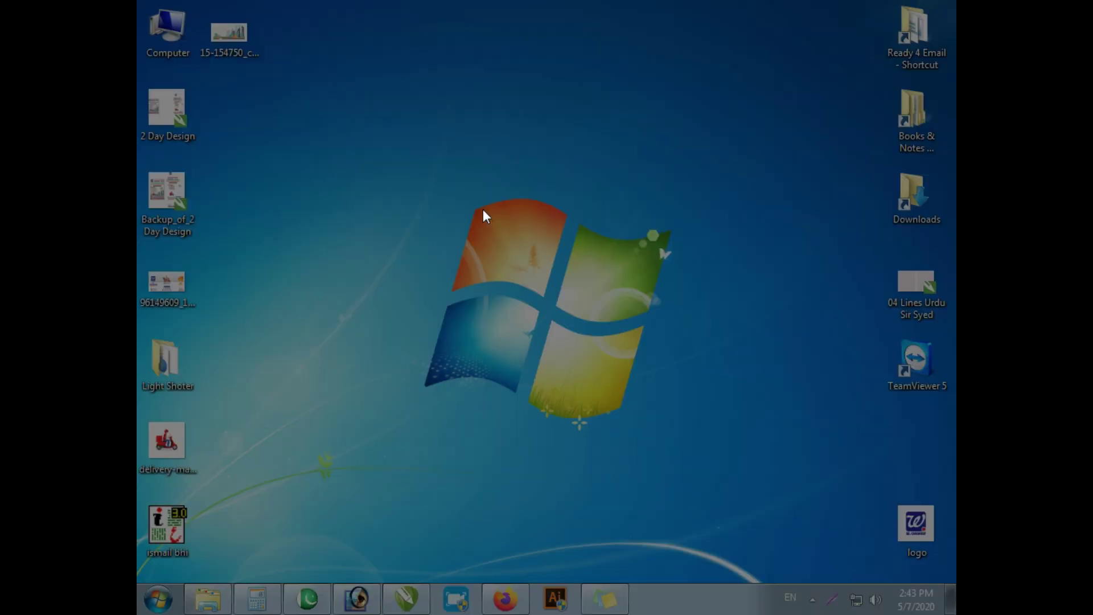
Step: Select a region of about 310x351 pixels on the desktop with Lightshot and cancel the capture
drag(343, 79, 591, 360)
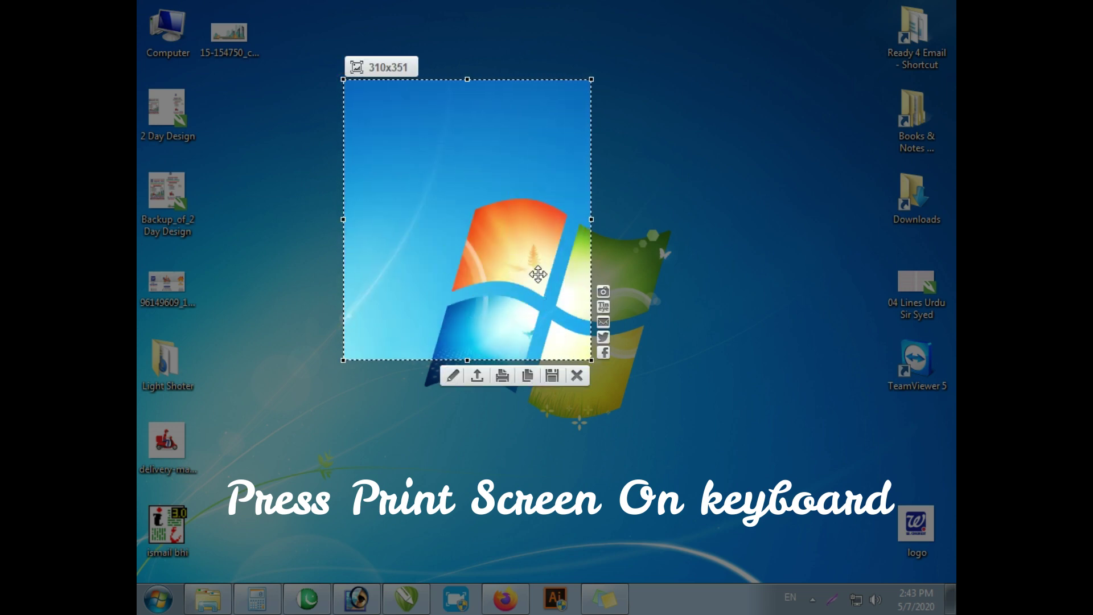
key(Escape)
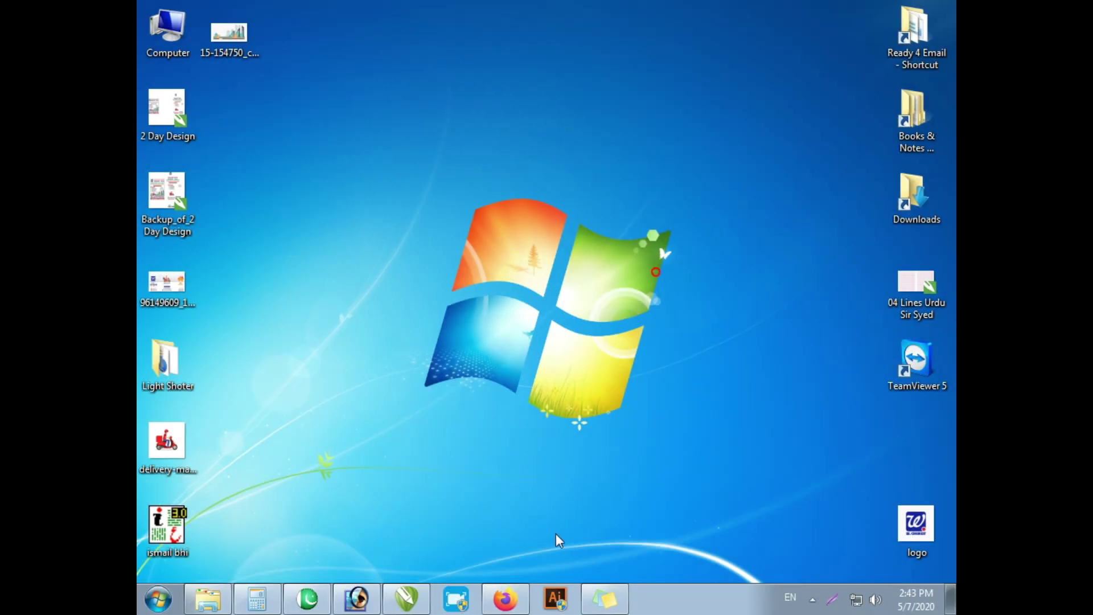
Step: Switch to Firefox and bring the Daily Express newspaper's front page into view
click(510, 611)
click(559, 9)
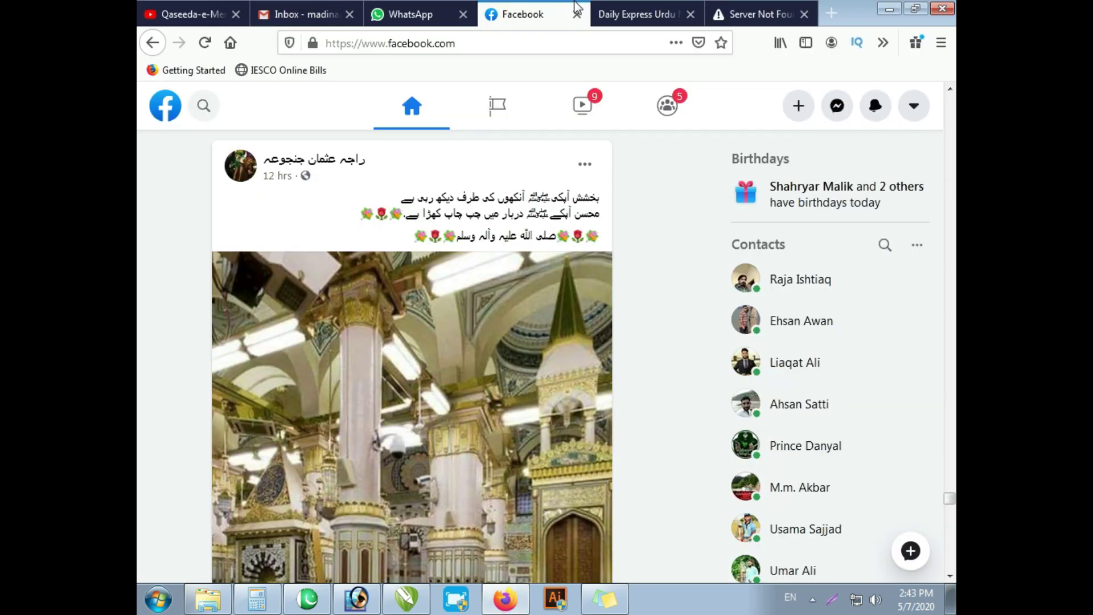
click(642, 7)
scroll(545, 342, down, 5)
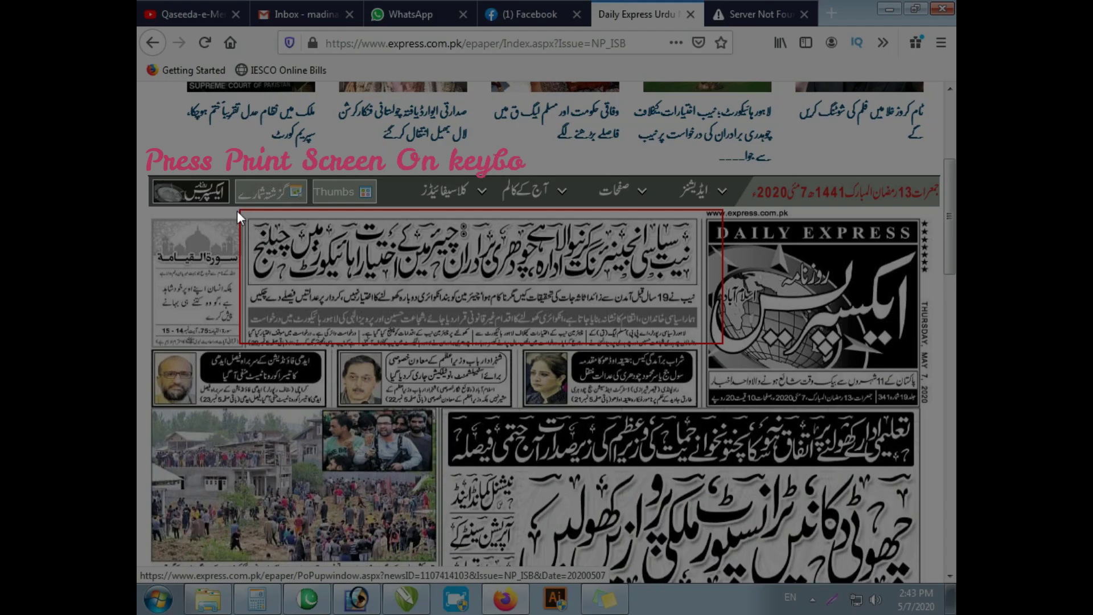
Step: Capture the top headline block of the newspaper with Lightshot, about 580x170 pixels, and copy it to the clipboard
drag(240, 209, 704, 344)
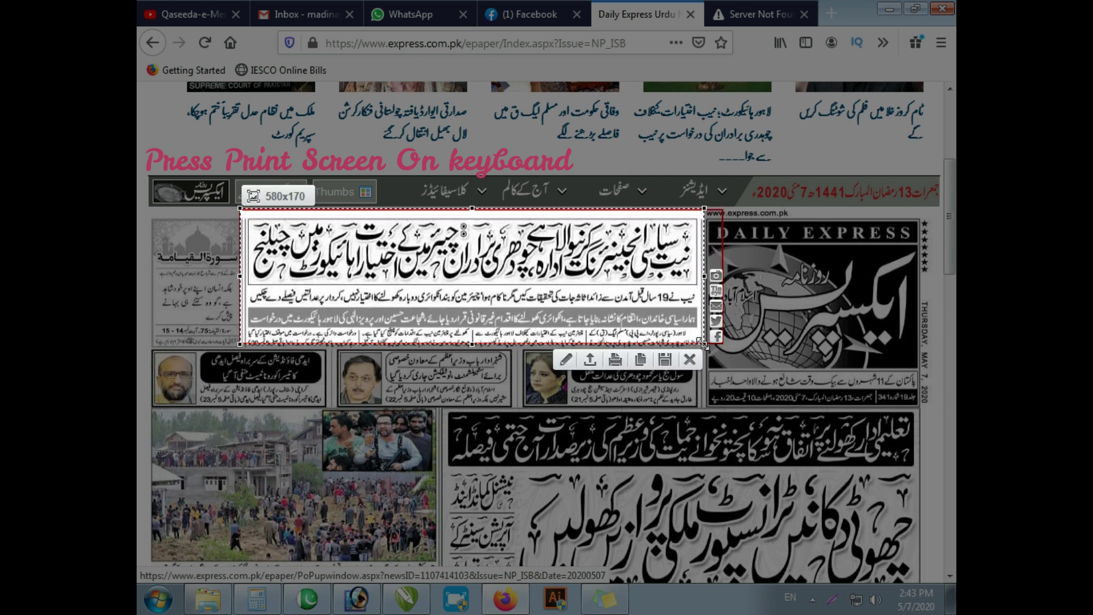
right_click(693, 331)
click(727, 362)
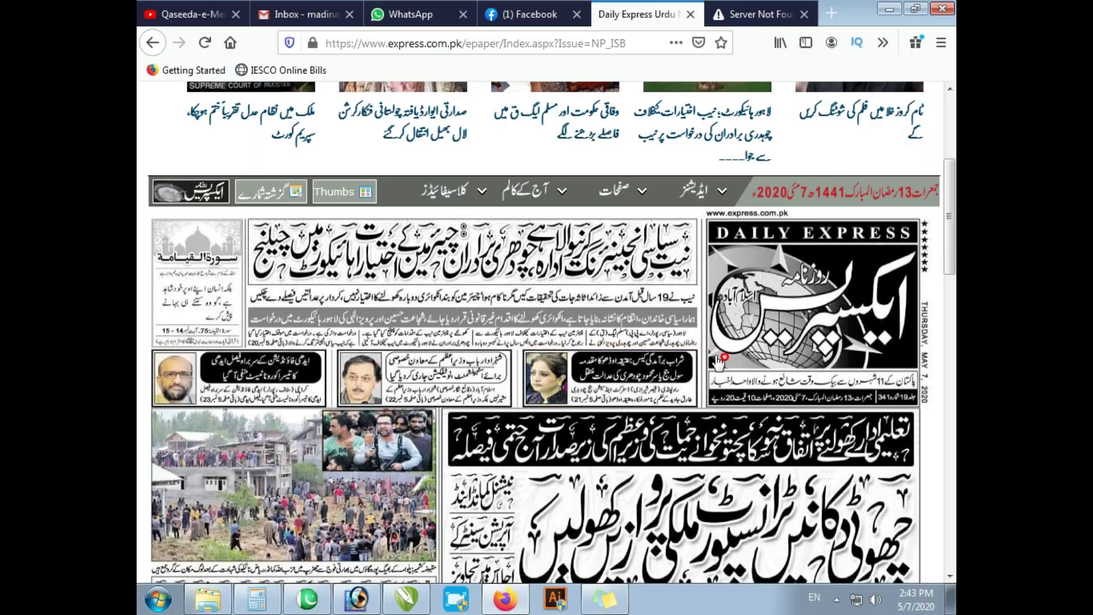
Step: Paste the captured headline image into the second chat in WhatsApp Web and send it without a caption
click(424, 16)
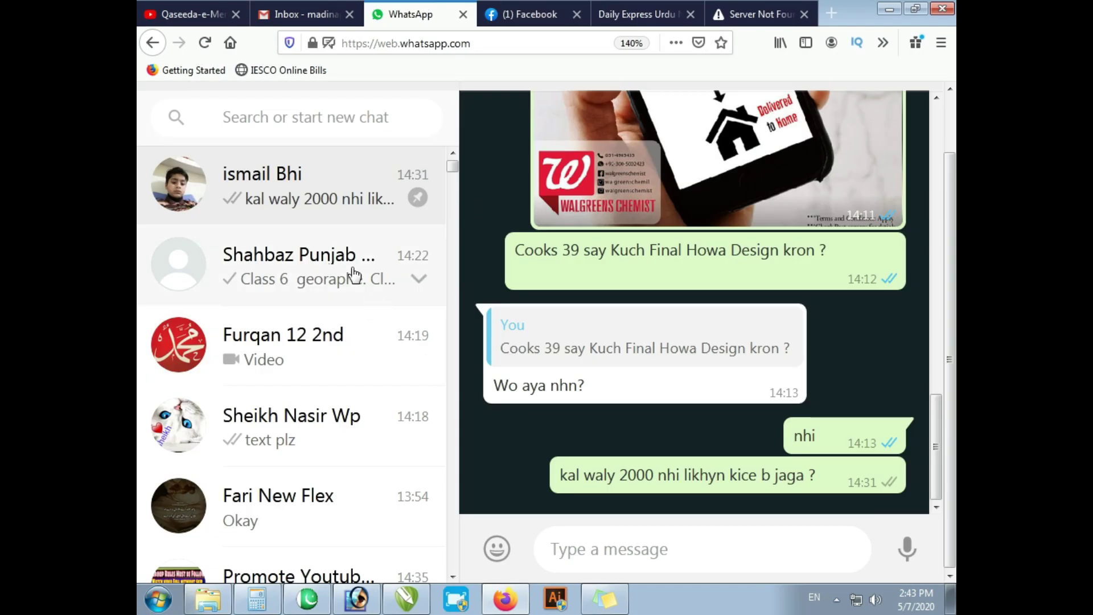
click(319, 265)
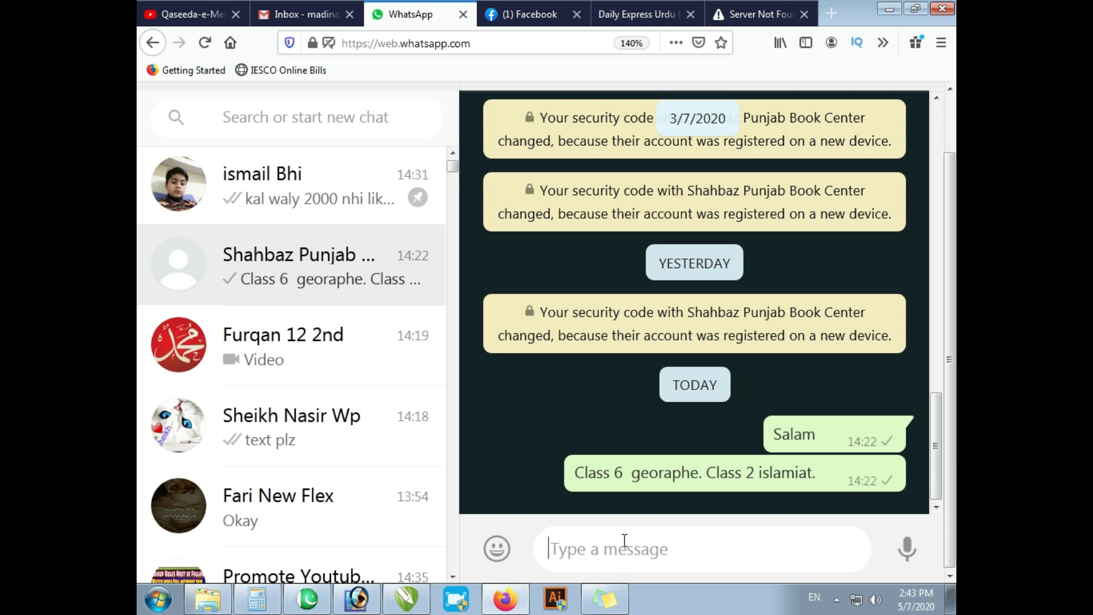
key(ctrl+v)
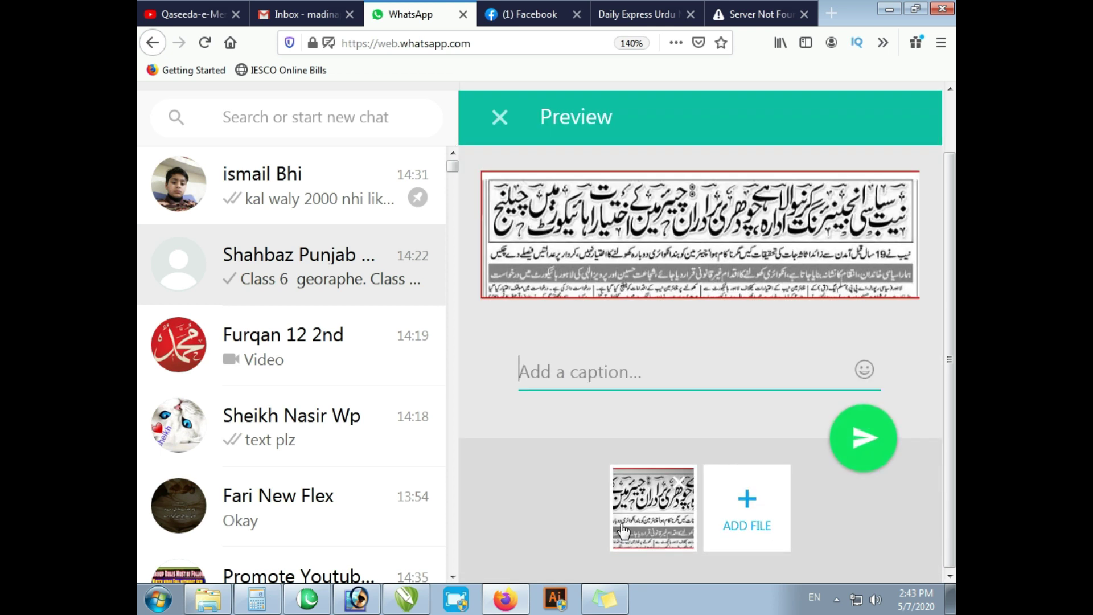
key(Return)
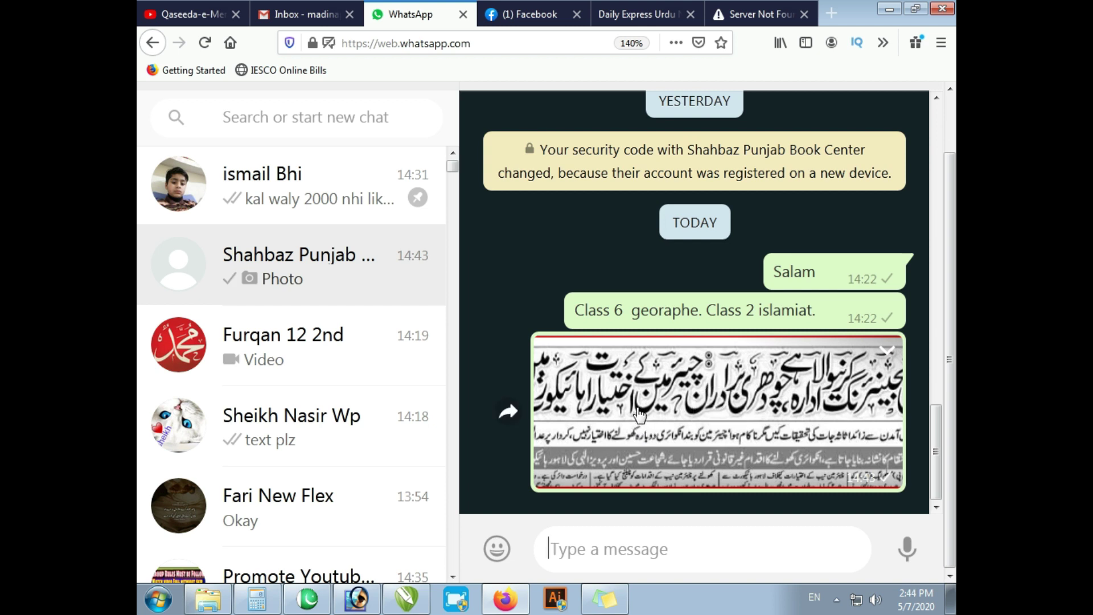
Step: View the sent headline image enlarged in the WhatsApp chat and close the viewer
click(639, 413)
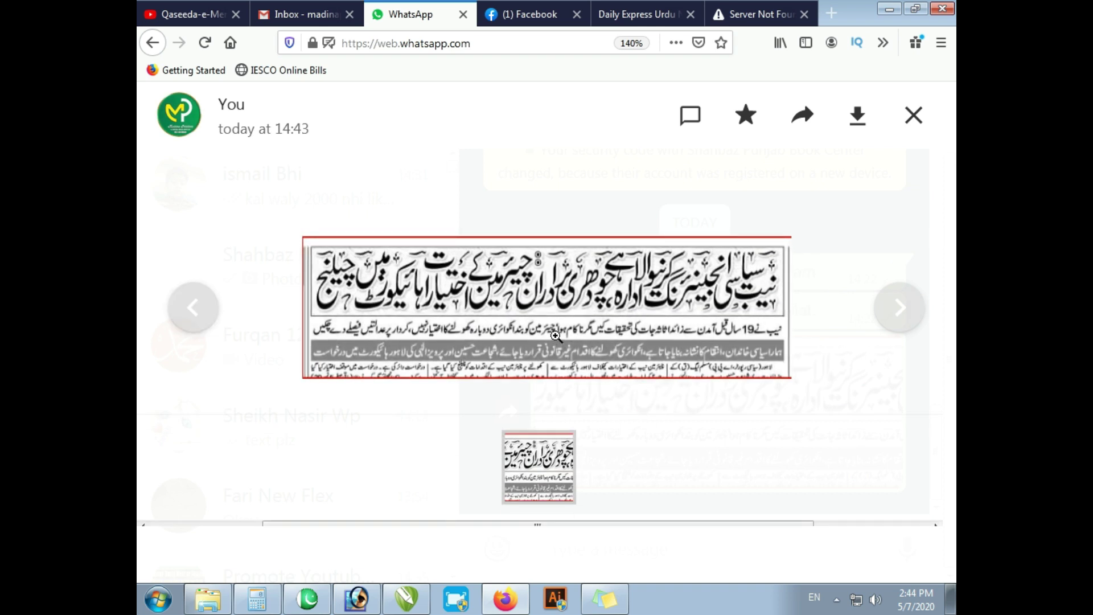
key(Escape)
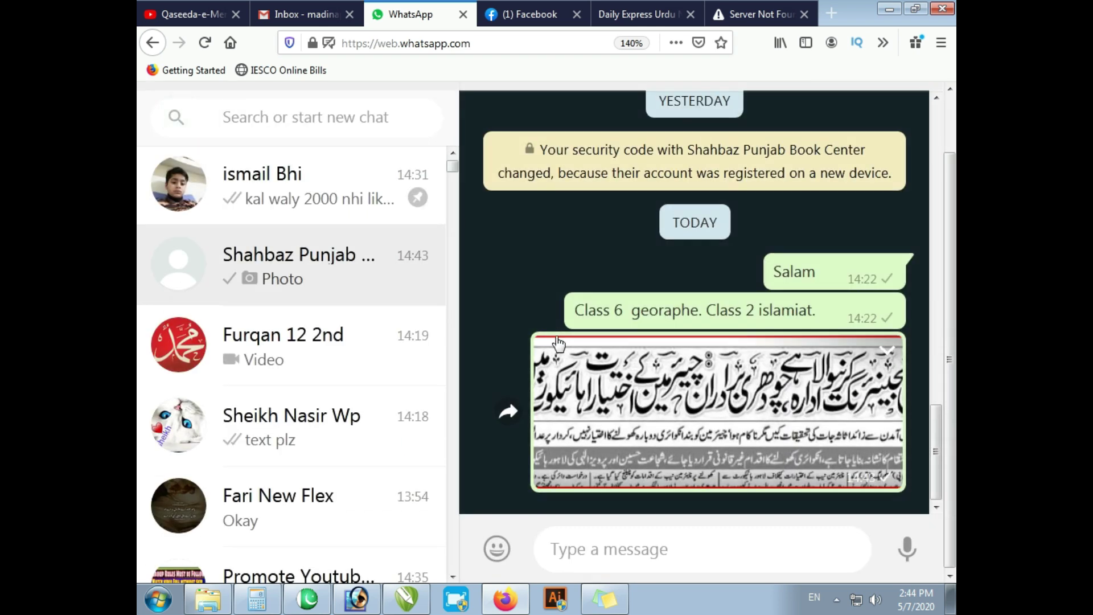
key(alt+Tab)
key(alt+Tab)
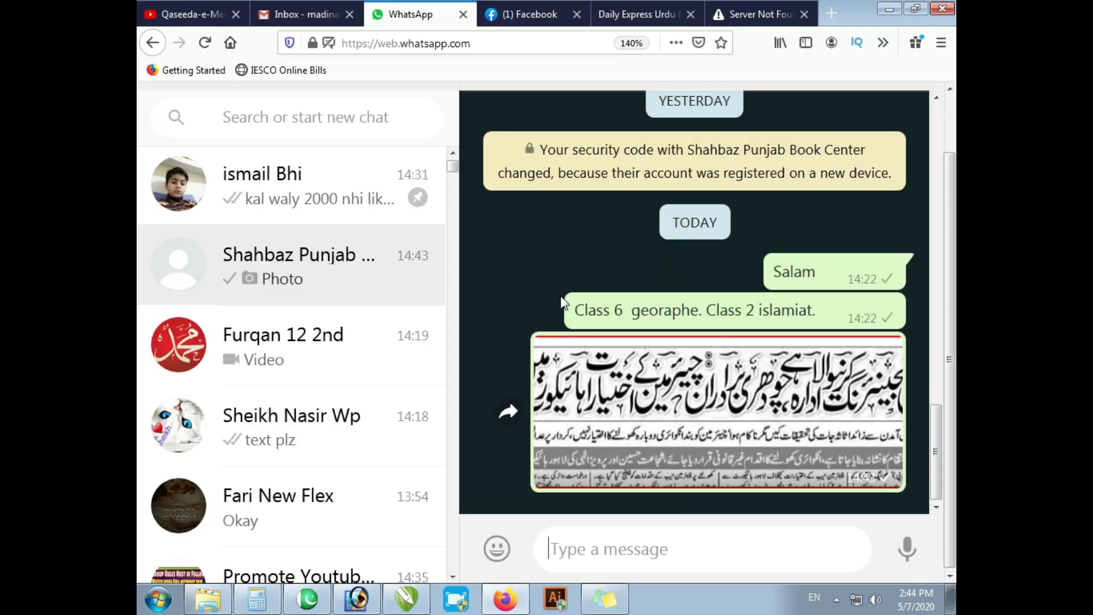
Step: Return to the Daily Express page, capture the top headline block at about 580x184 pixels with Lightshot, and copy it
click(629, 22)
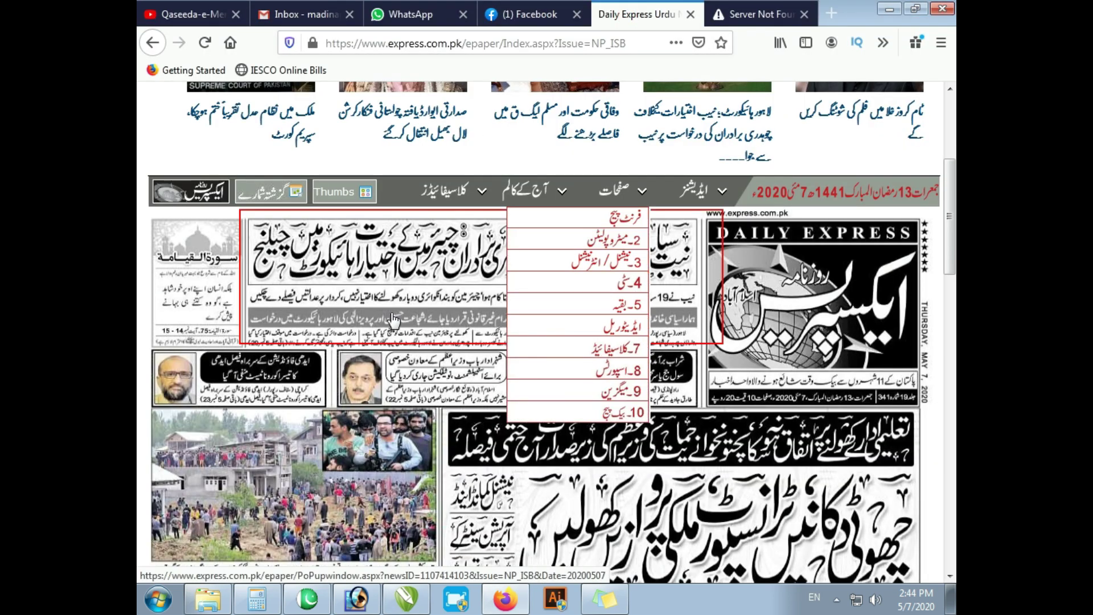
key(Print)
drag(240, 207, 705, 353)
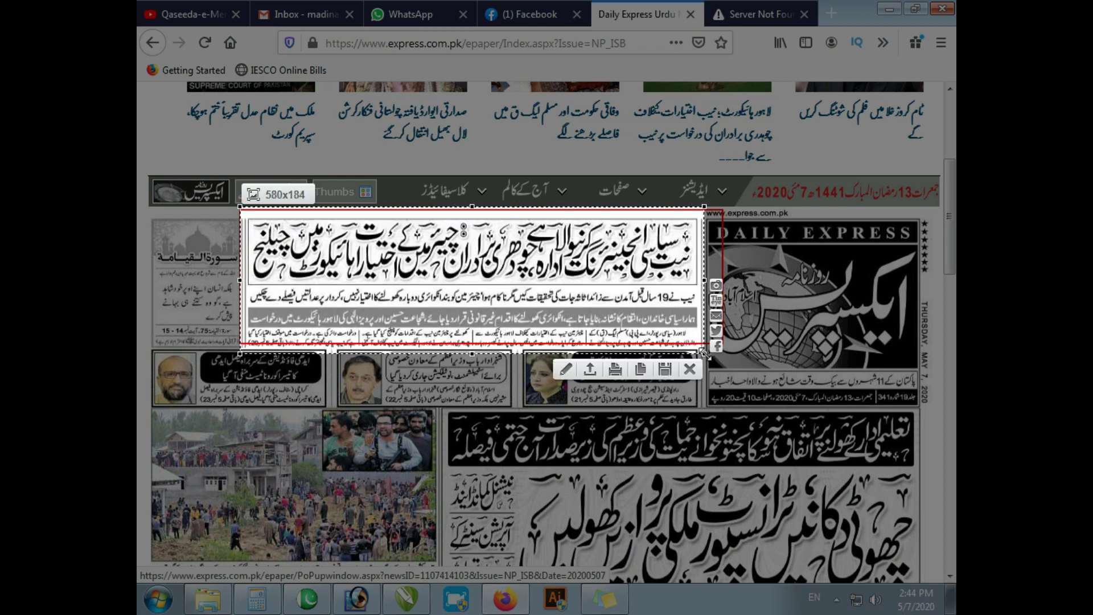
right_click(602, 308)
click(646, 334)
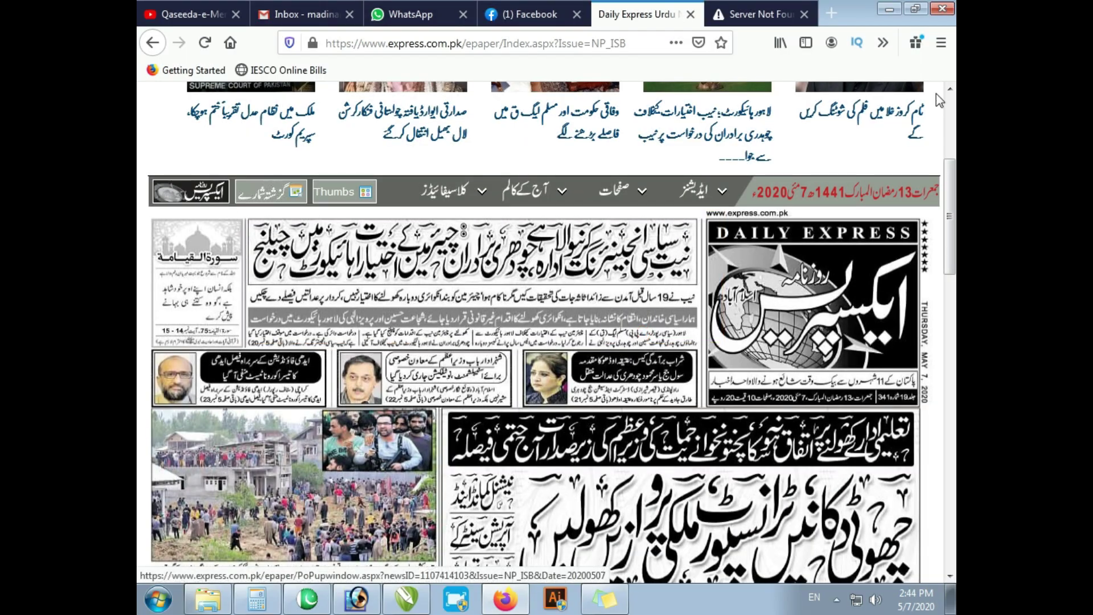
Step: Minimize the open windows, launch Paint, and paste the copied headline capture onto the blank canvas
click(895, 9)
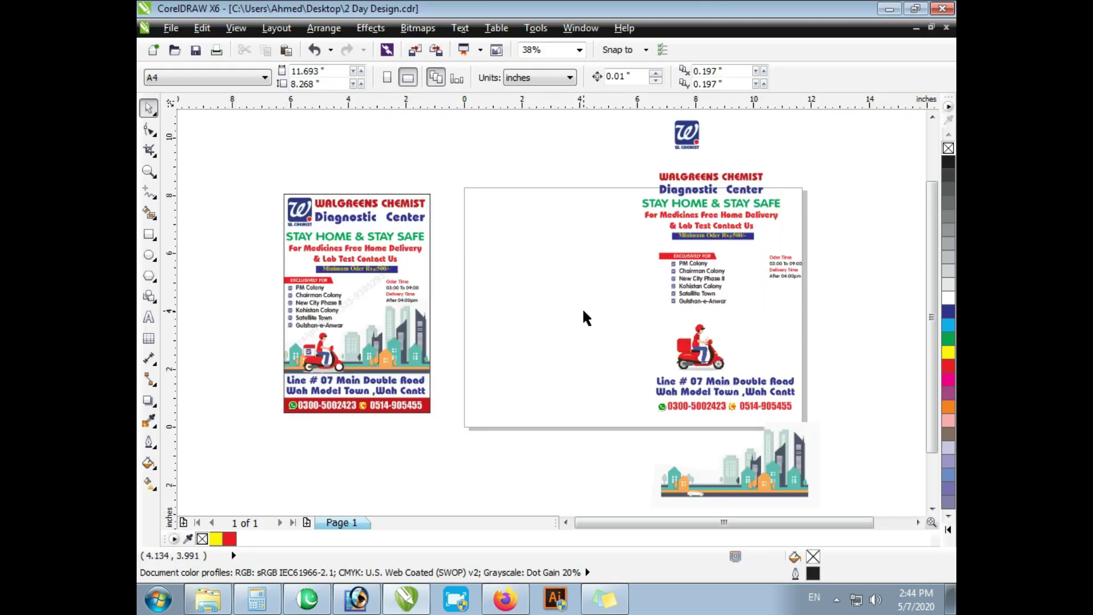
click(152, 605)
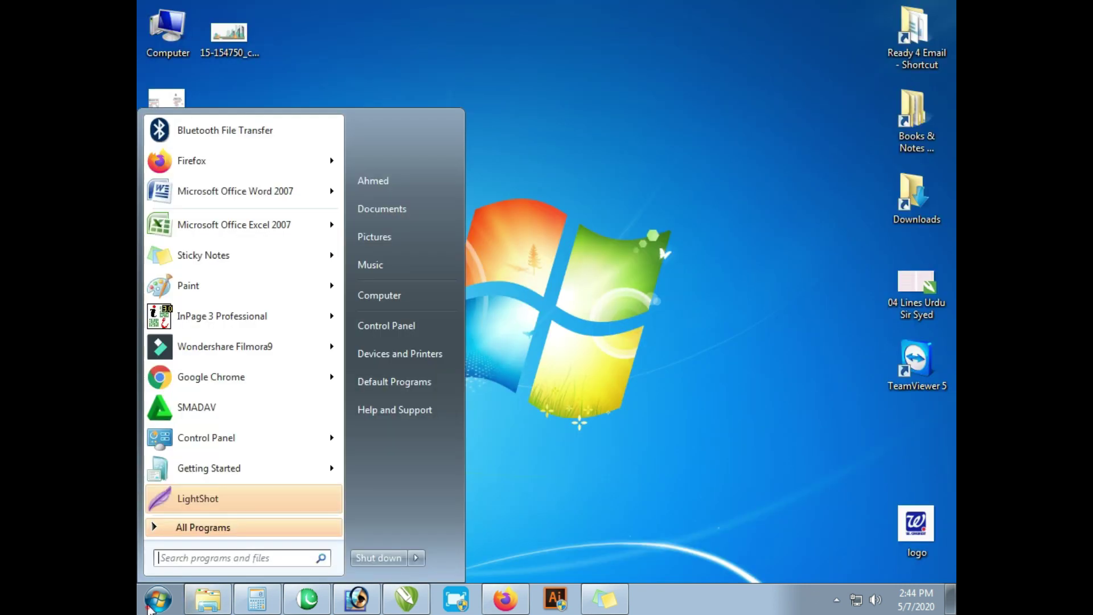
mouse_move(212, 292)
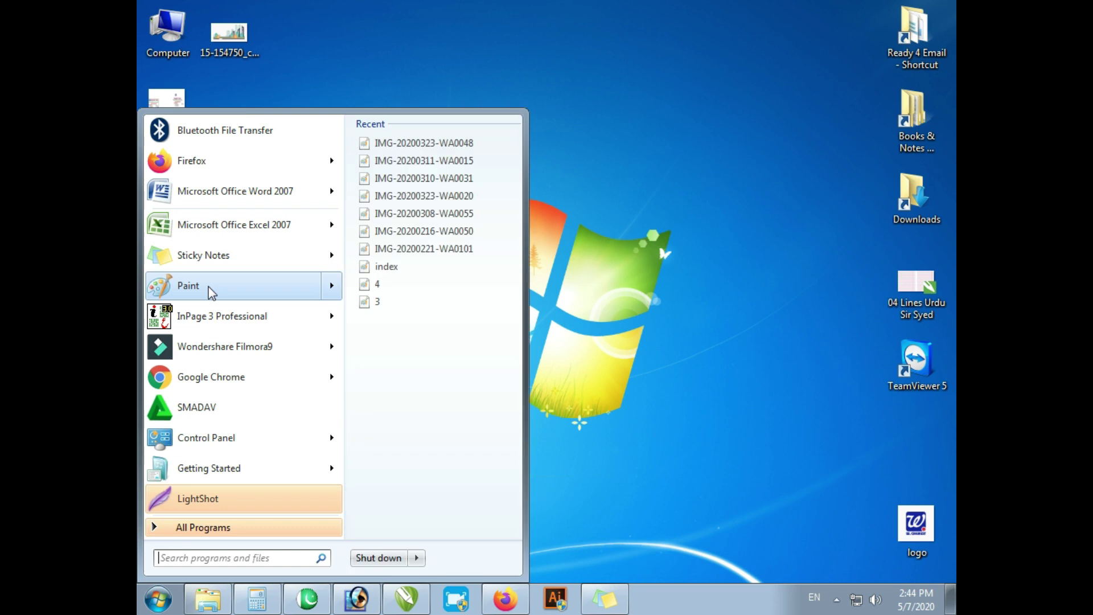
click(212, 292)
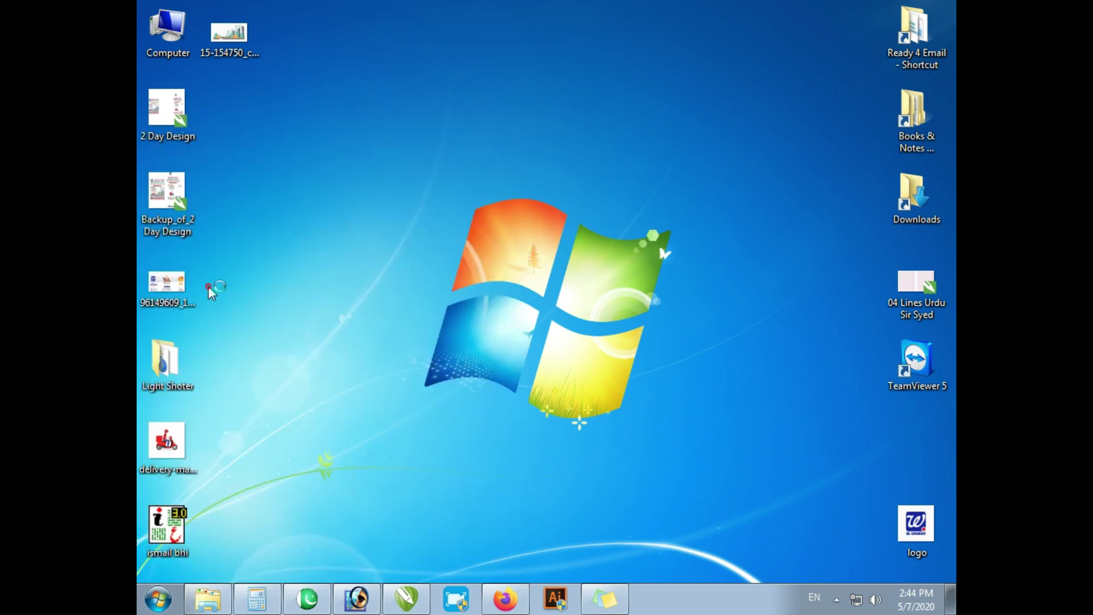
key(ctrl+v)
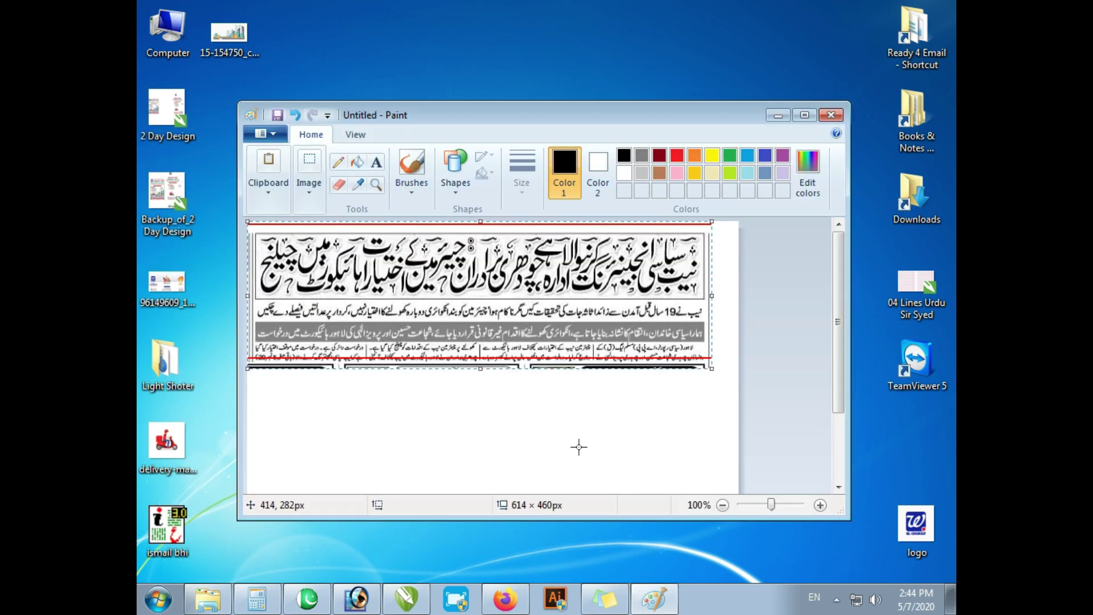
Step: Save the pasted headline image to the Desktop as a PNG named News and close Paint
key(ctrl+s)
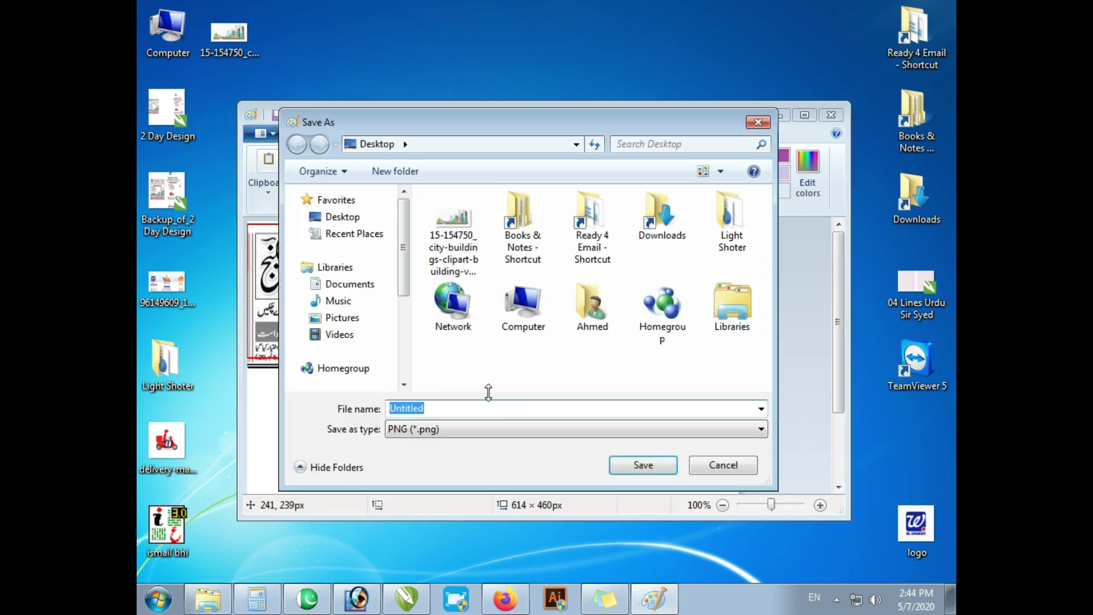
text(News)
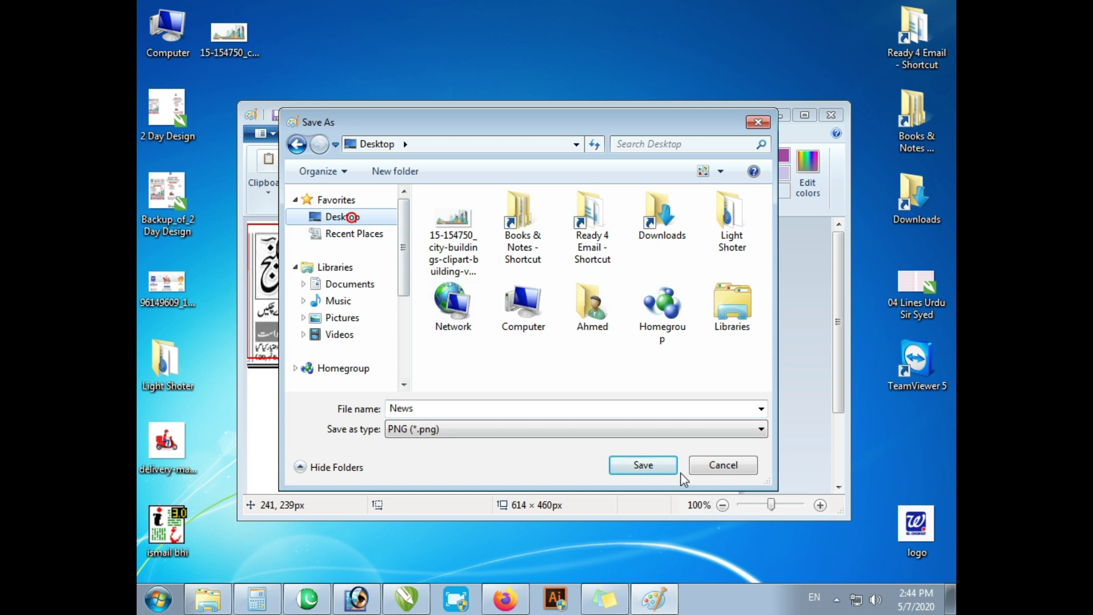
click(647, 465)
click(831, 114)
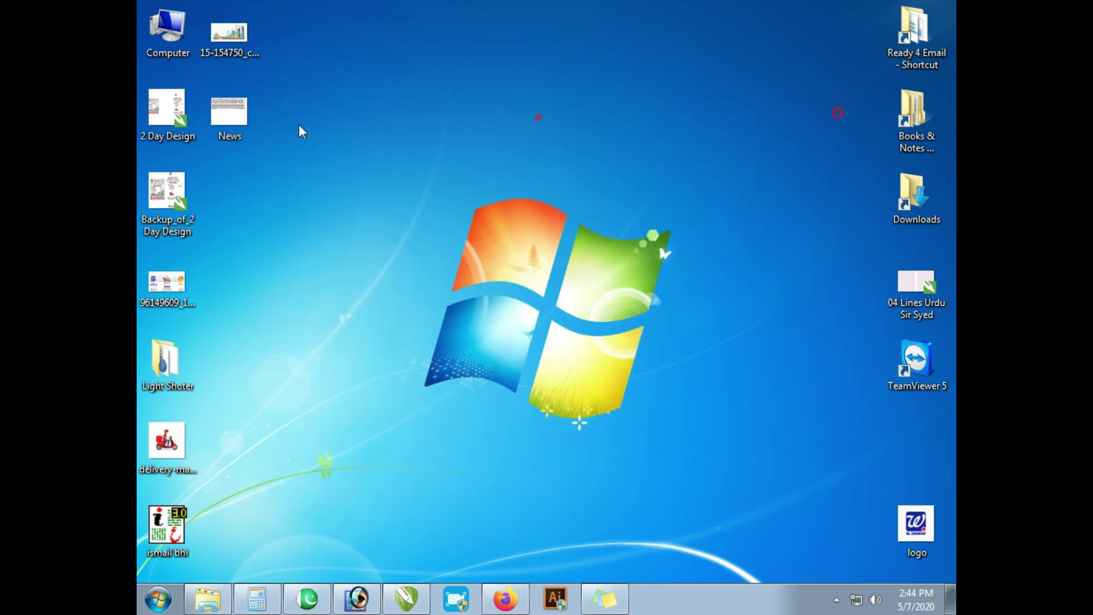
Step: Open the News image from the desktop to check it, close the viewer, and refresh the desktop
double_click(251, 118)
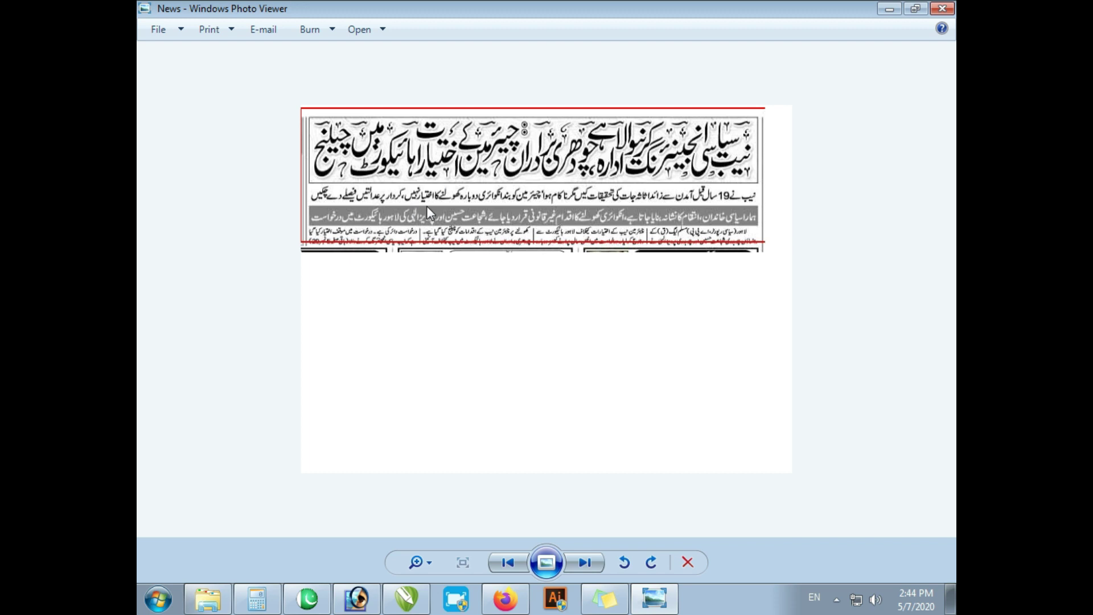
click(942, 8)
right_click(427, 185)
click(450, 227)
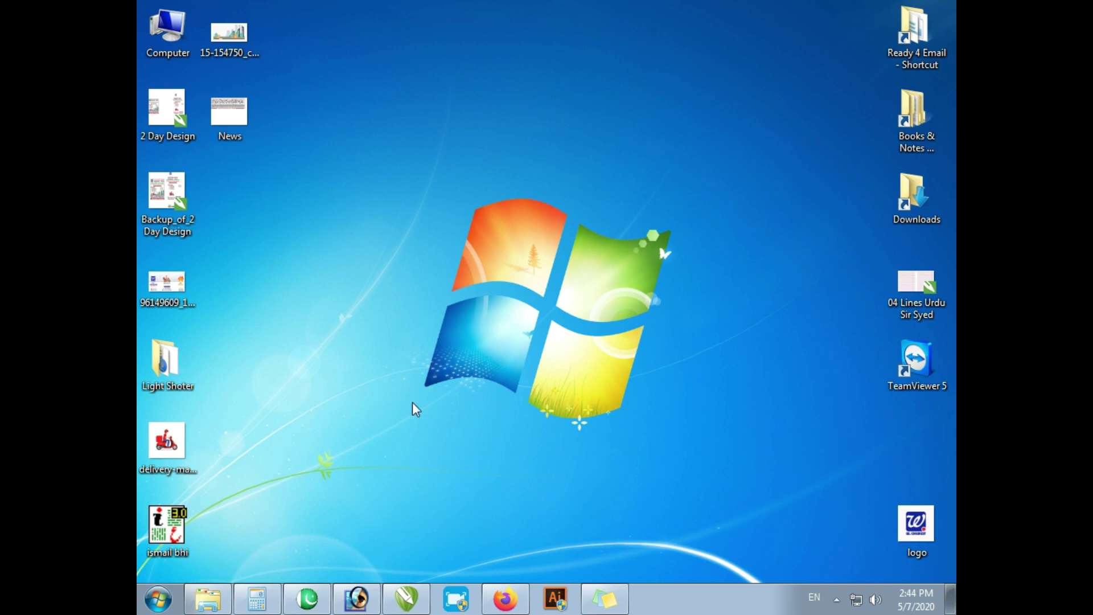
Step: Switch to Urdu InPage, maximize it, capture the Urdu address line at about 243x54 pixels with Lightshot, and copy it
click(307, 598)
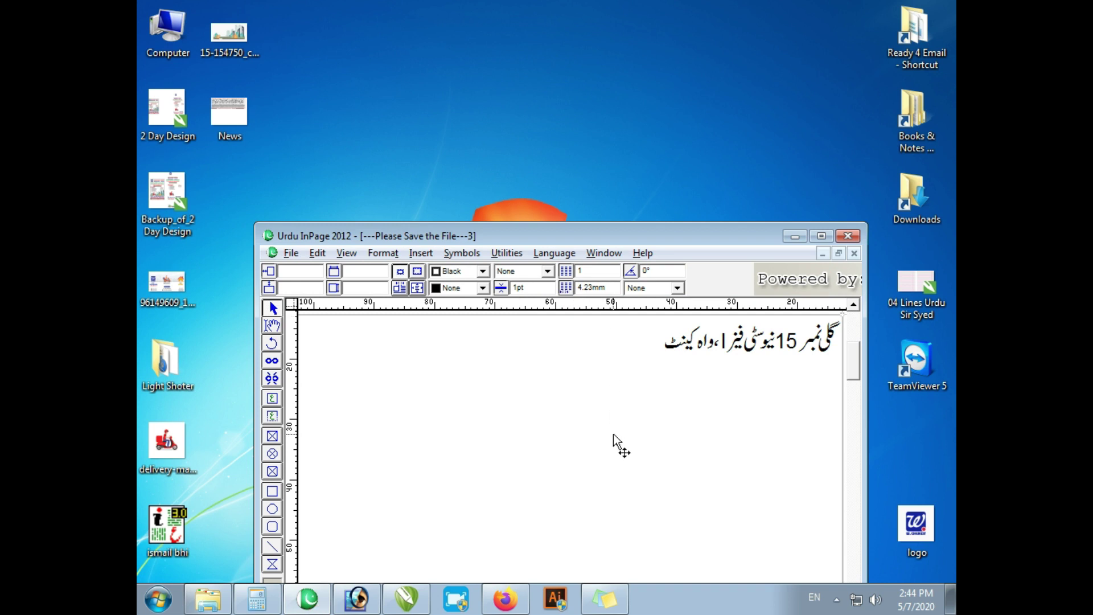
click(821, 236)
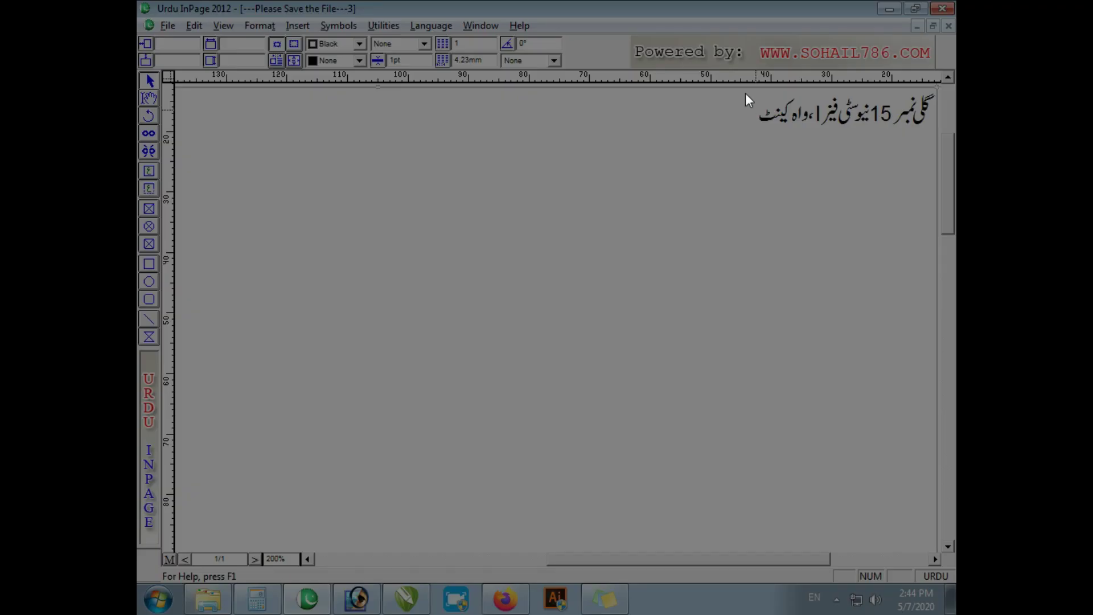
drag(745, 90, 938, 133)
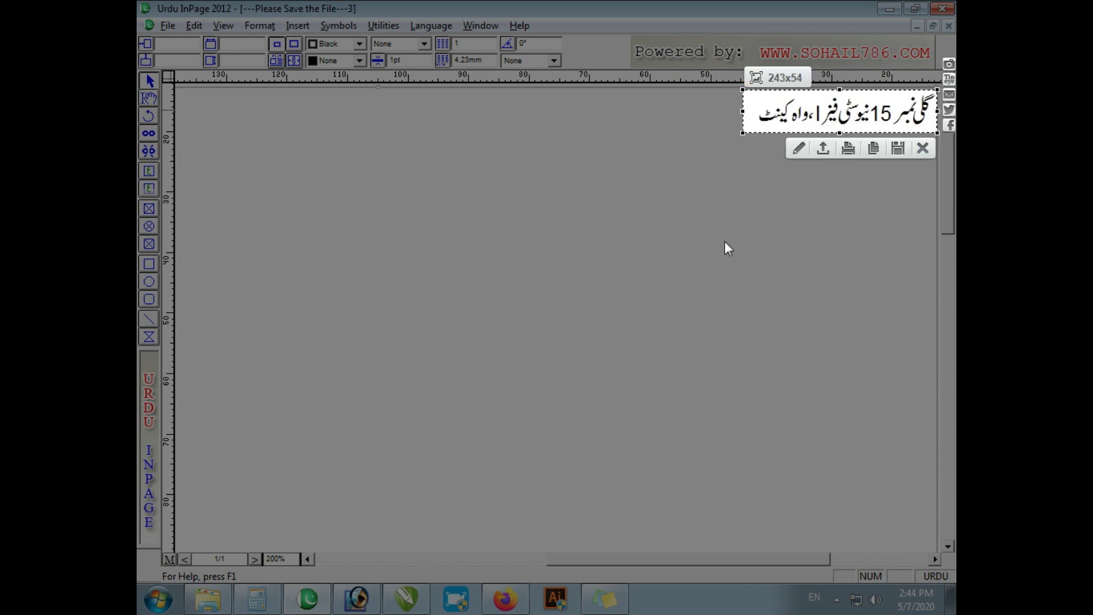
key(ctrl+c)
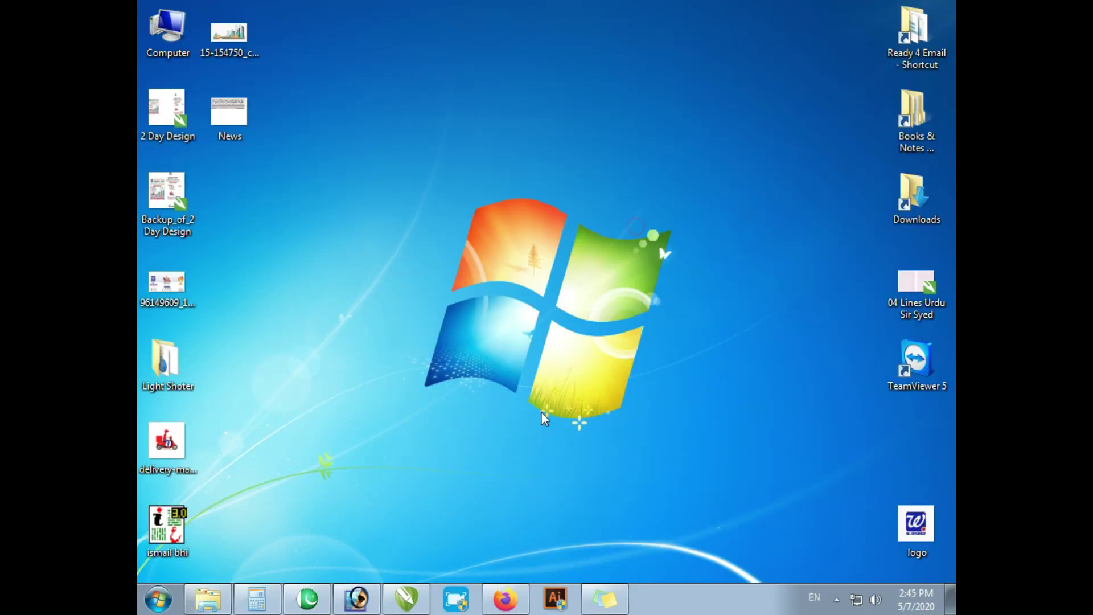
Step: Switch to CorelDRAW, capture the delivery scooter at about 241x193 pixels with Lightshot, copy it, and return to the desktop
click(413, 598)
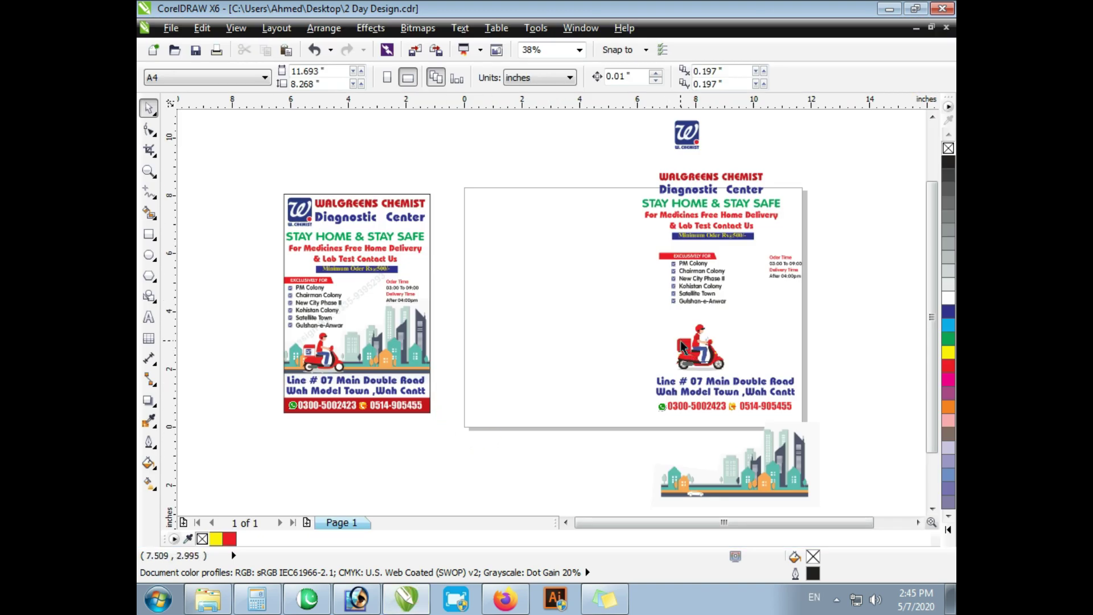
key(z)
drag(630, 299, 820, 408)
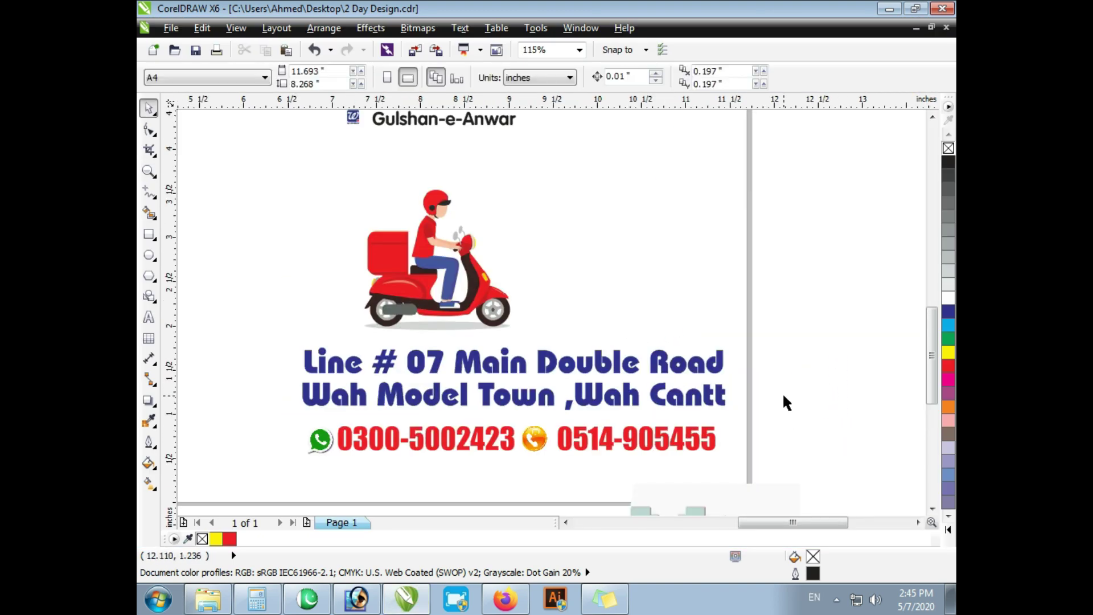
key(Print)
drag(339, 179, 529, 334)
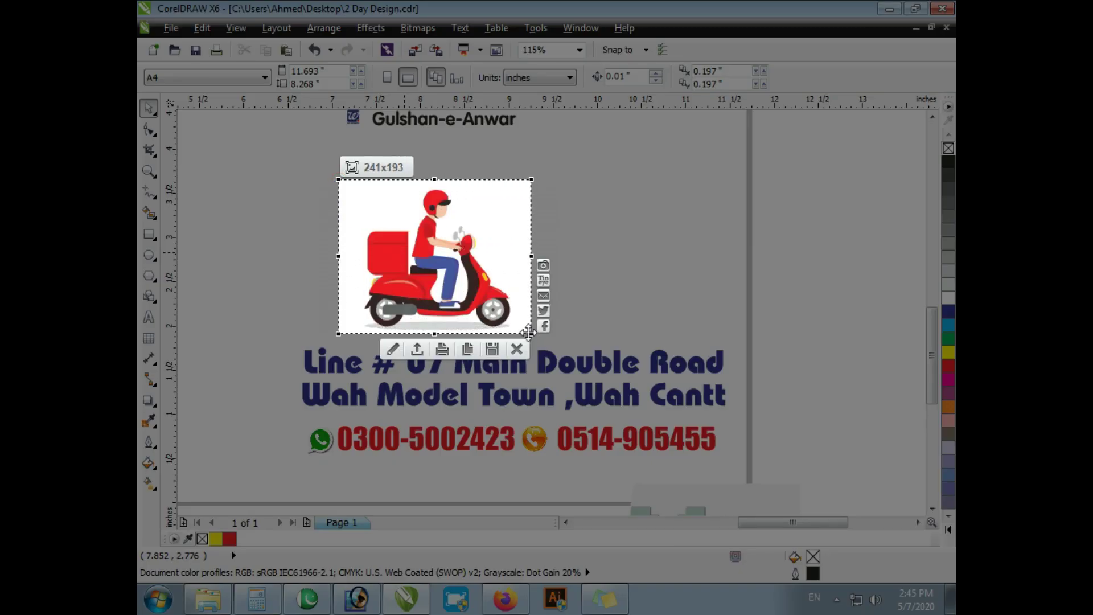
key(ctrl+c)
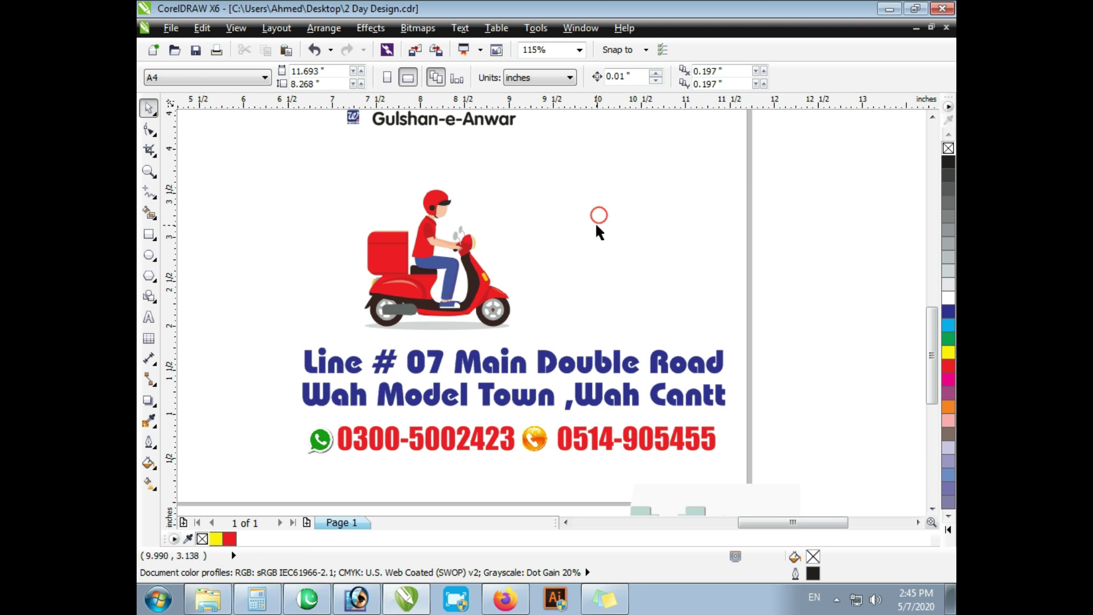
key(F3)
key(super+d)
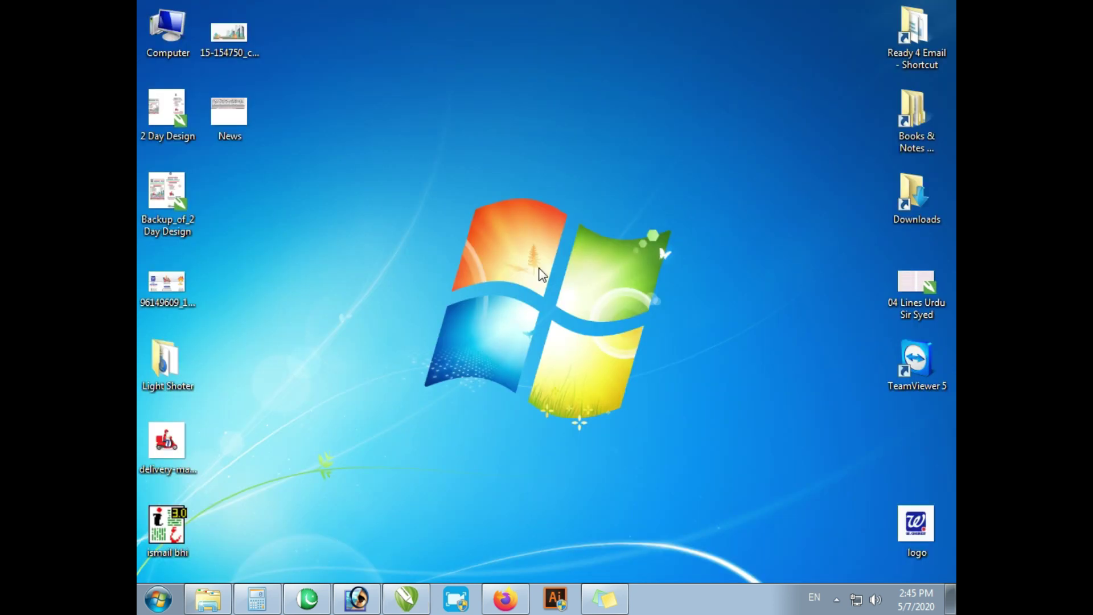
Step: Refresh the desktop and open the list of installed programs for uninstalling from the Computer window
right_click(502, 240)
click(535, 287)
double_click(162, 41)
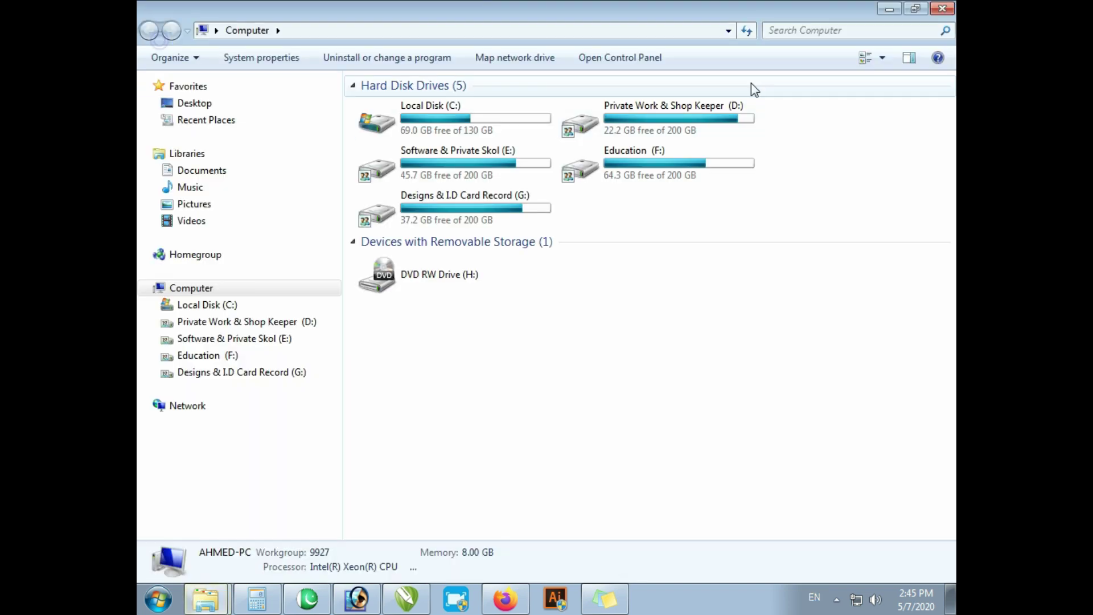
click(620, 57)
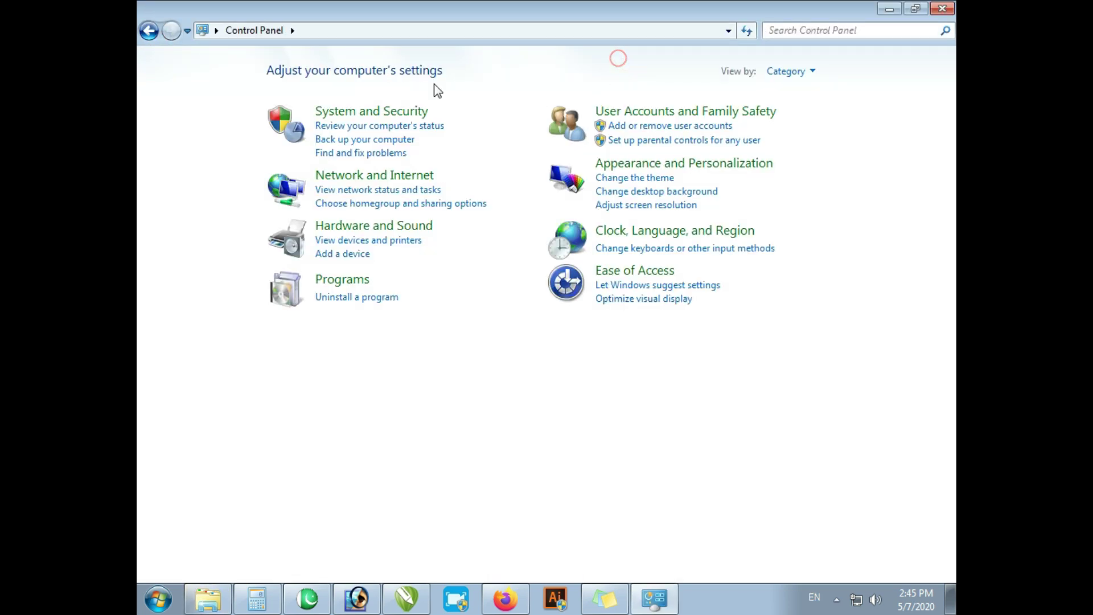
click(149, 30)
click(406, 59)
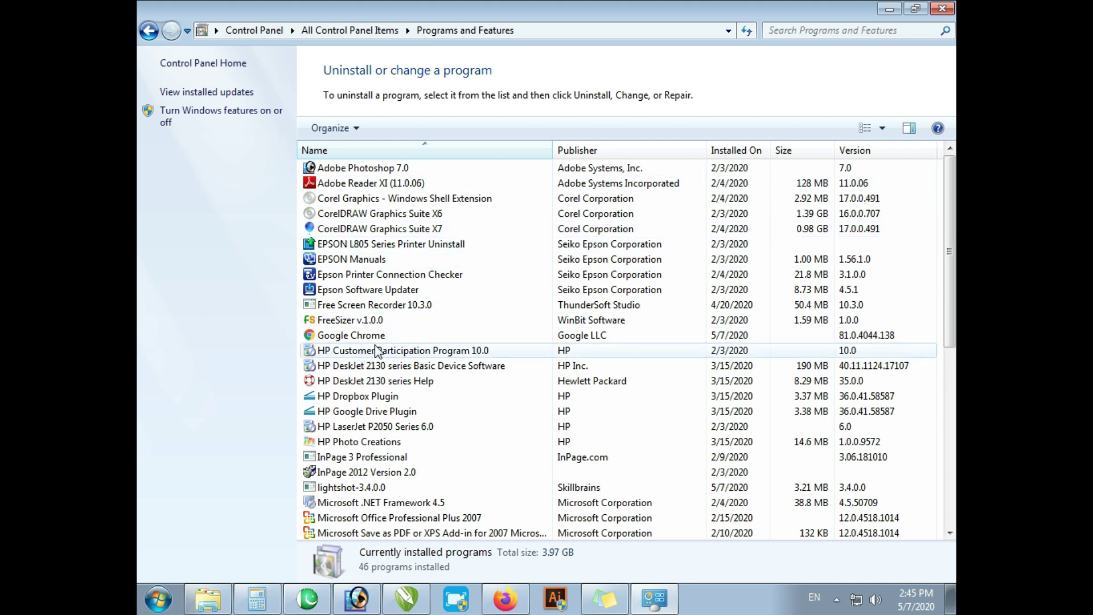
Step: Uninstall lightshot-3.4.0.0 with all its components and close Programs and Features
click(364, 445)
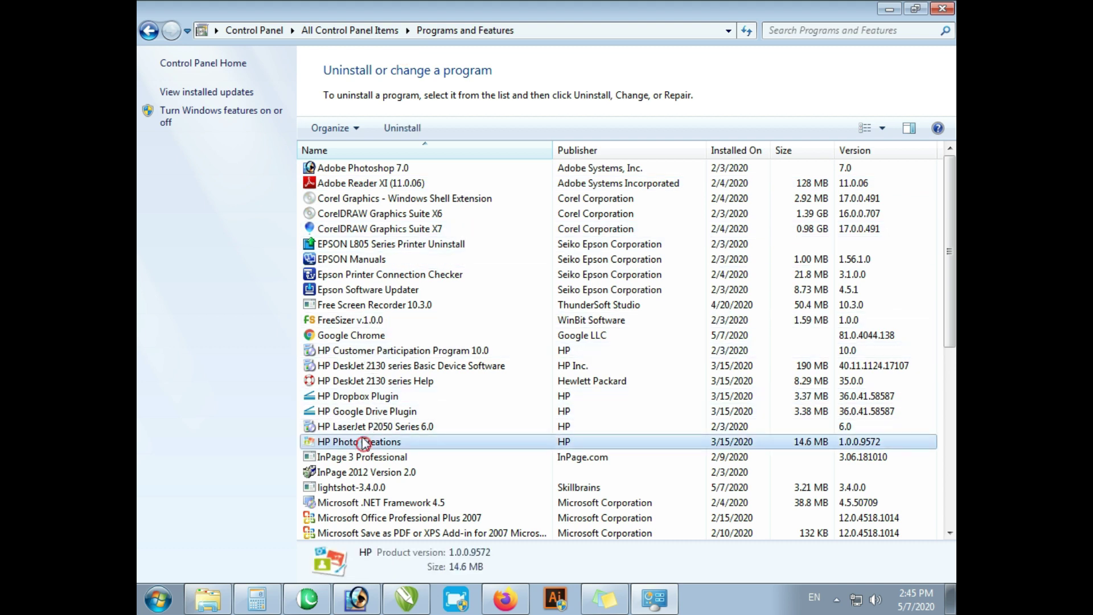
click(367, 488)
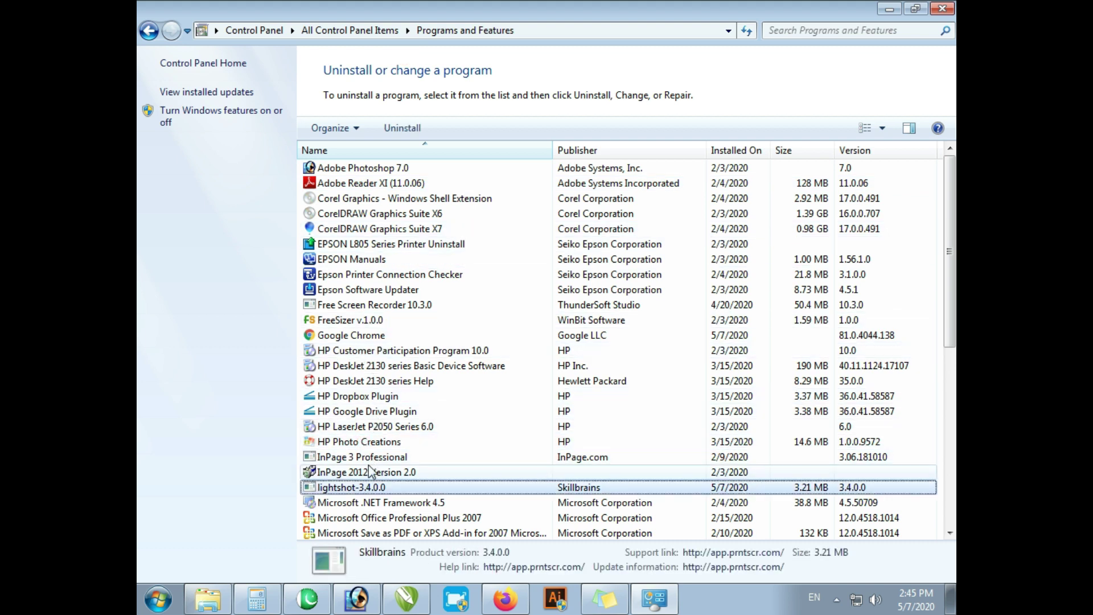
double_click(402, 489)
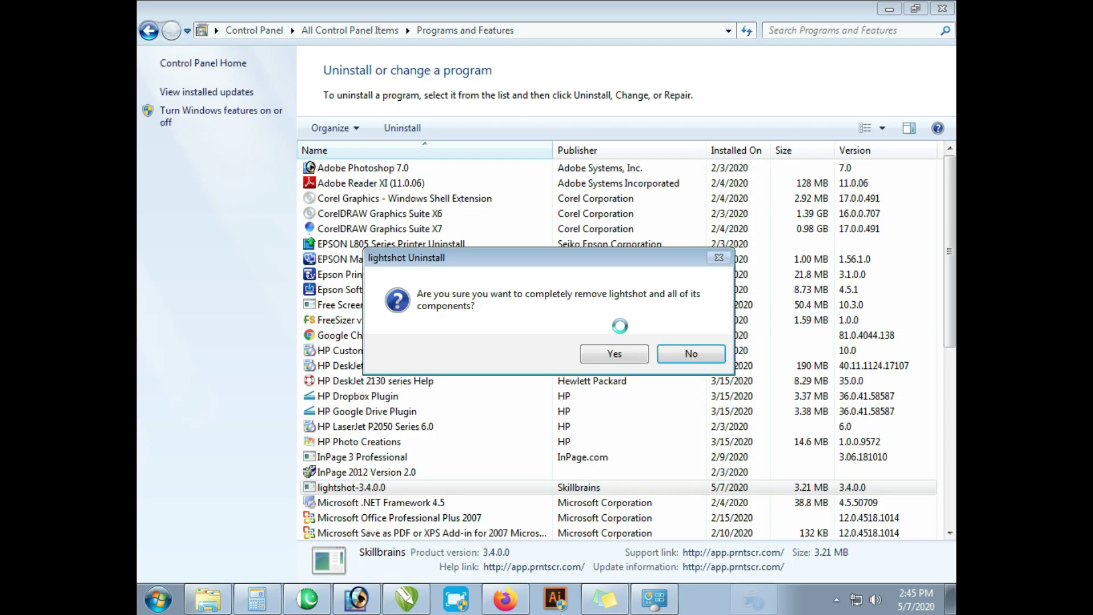
click(620, 355)
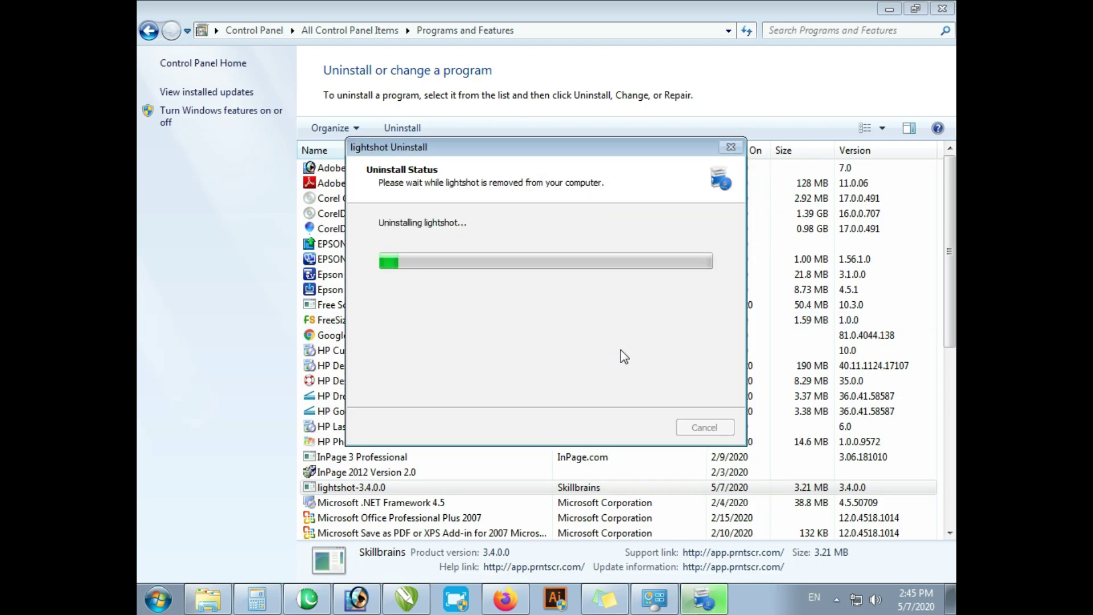
click(643, 357)
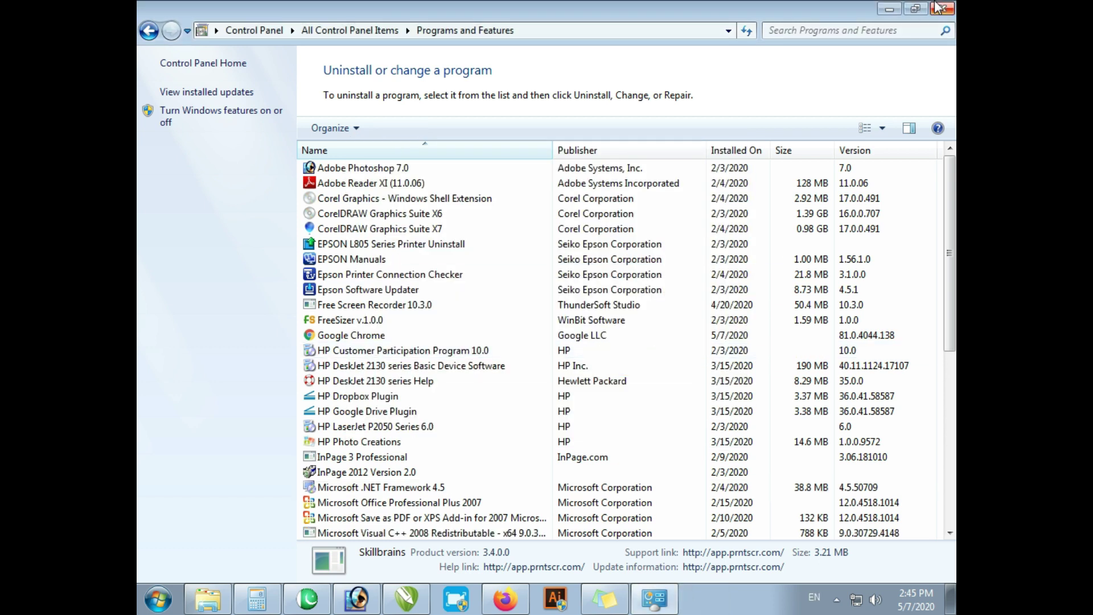
click(943, 8)
click(660, 144)
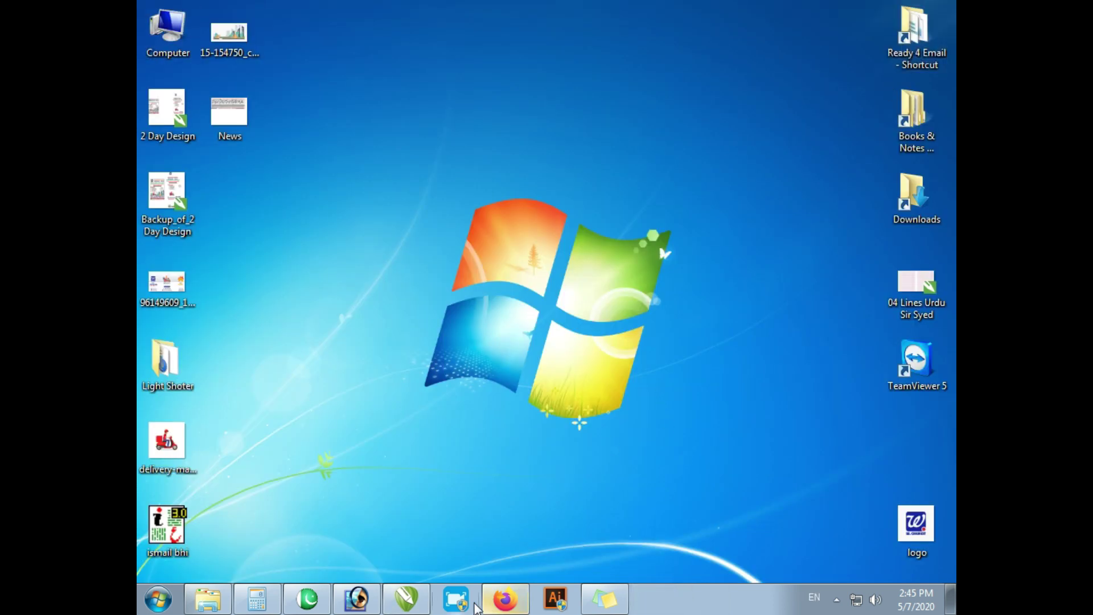
Step: Take a full-screen screenshot of the Daily Express page in Firefox and send it in the open WhatsApp chat
click(505, 599)
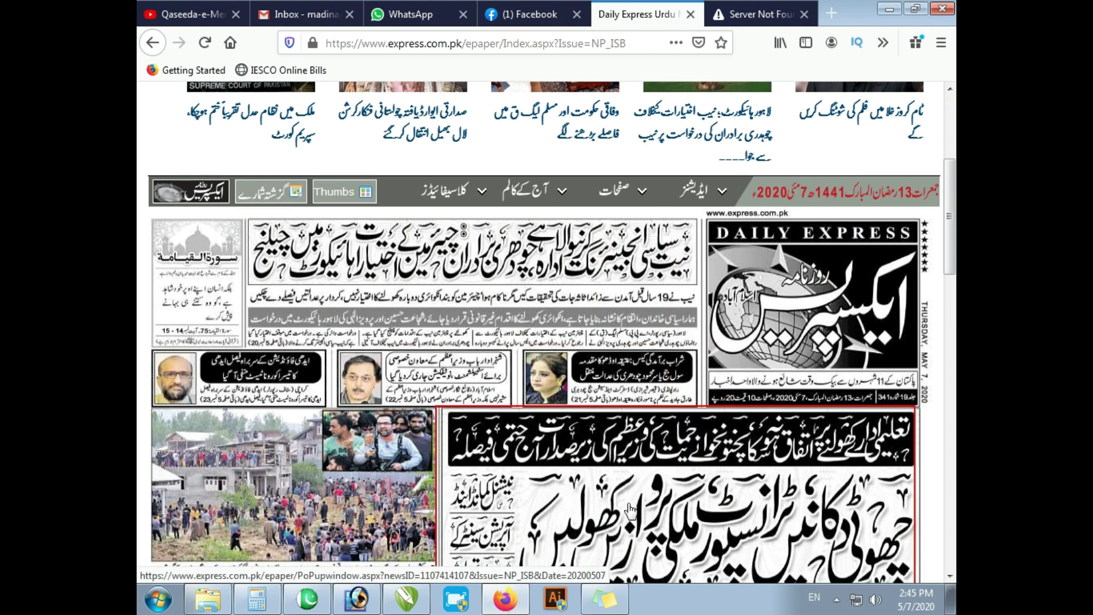
drag(631, 510, 682, 442)
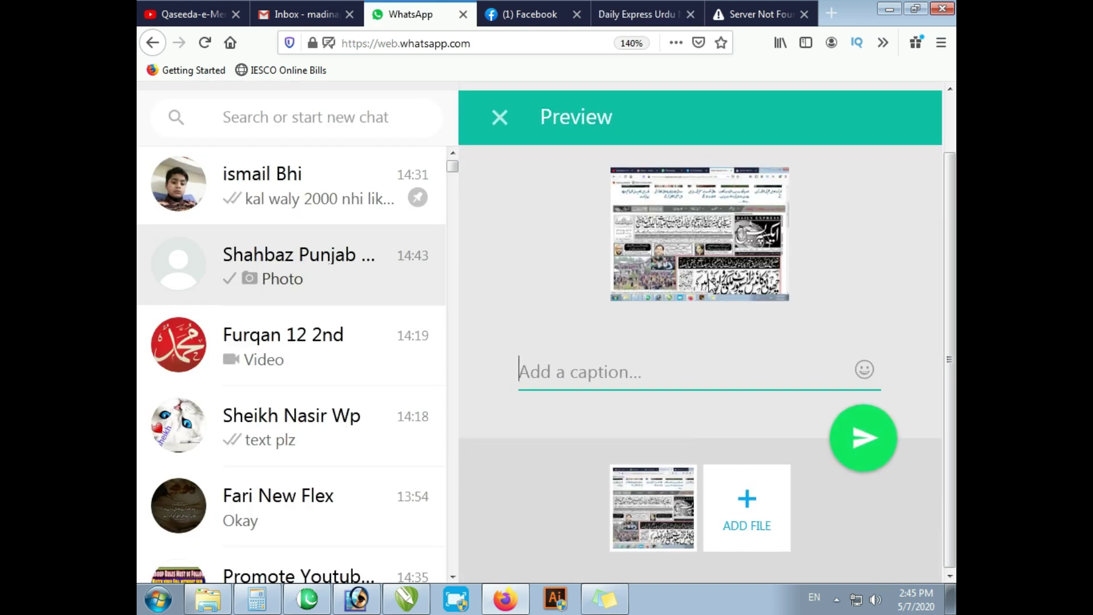
click(862, 452)
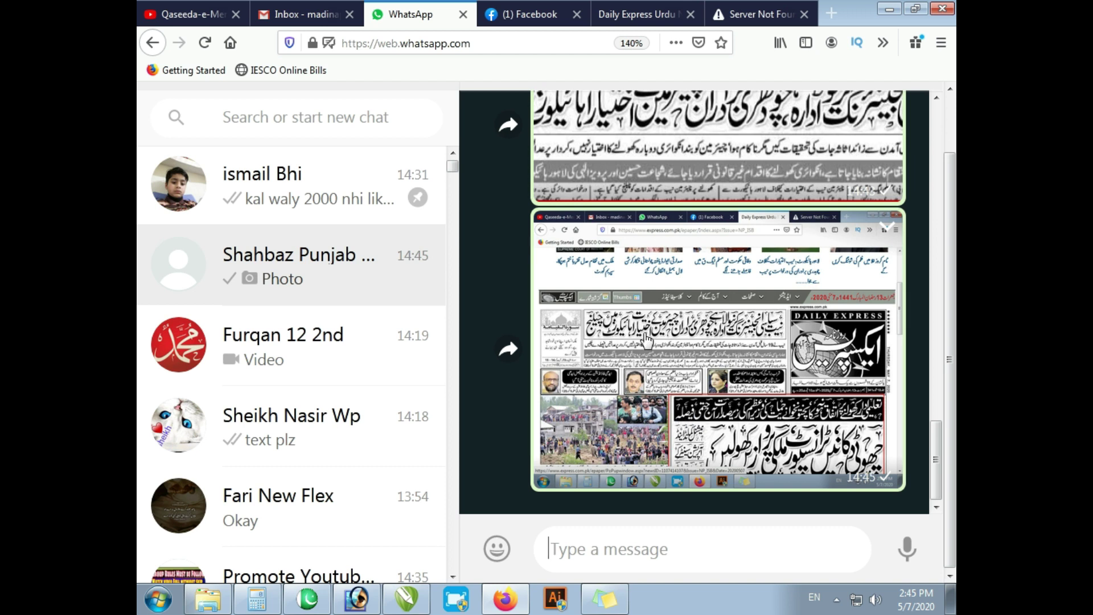
key(F7)
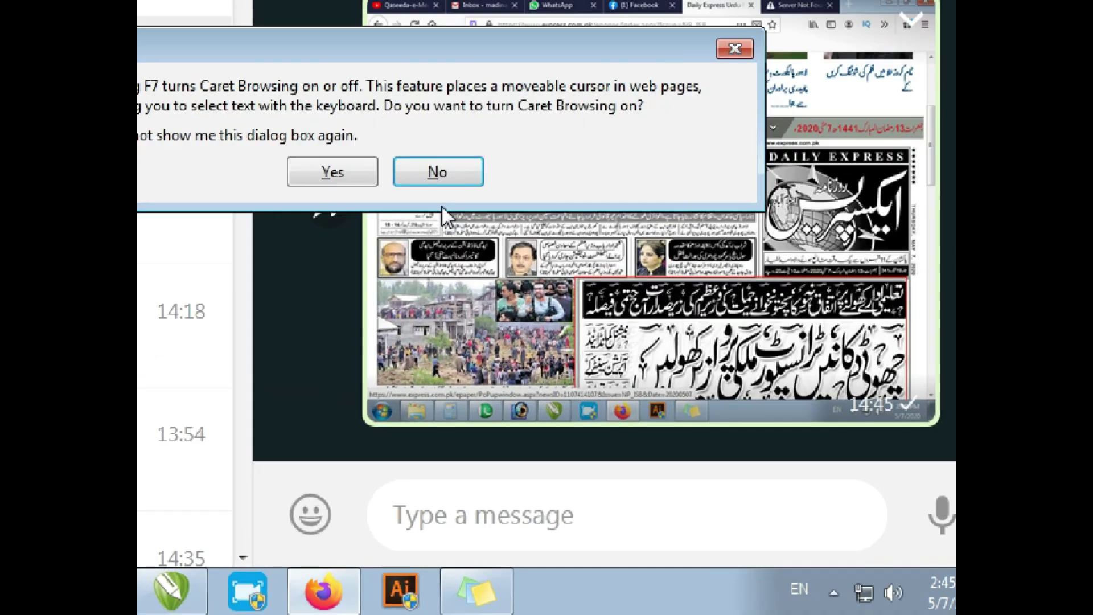
click(310, 38)
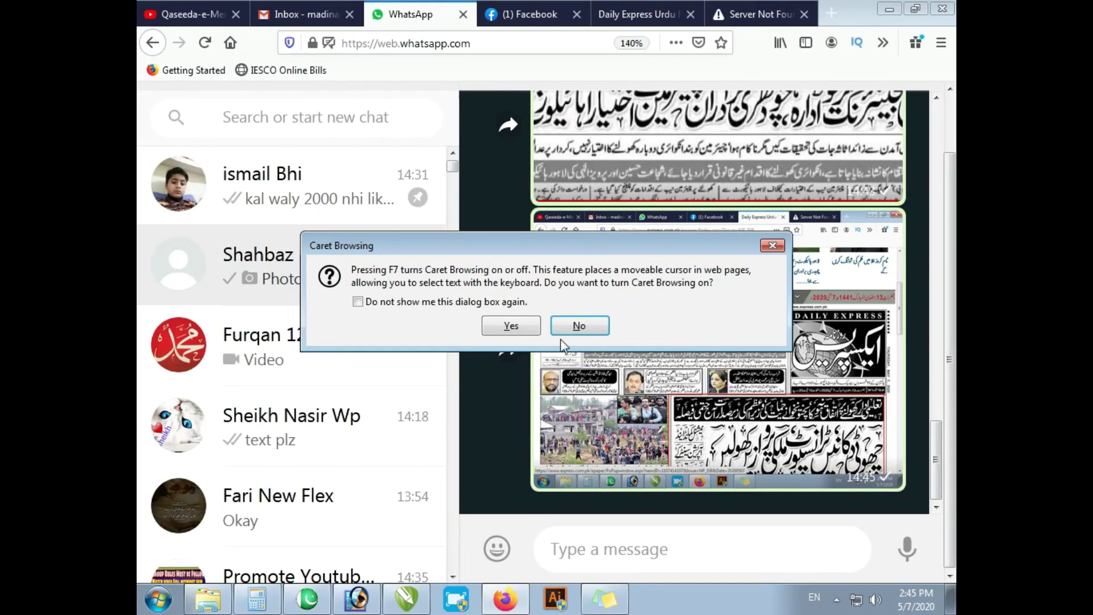
click(564, 334)
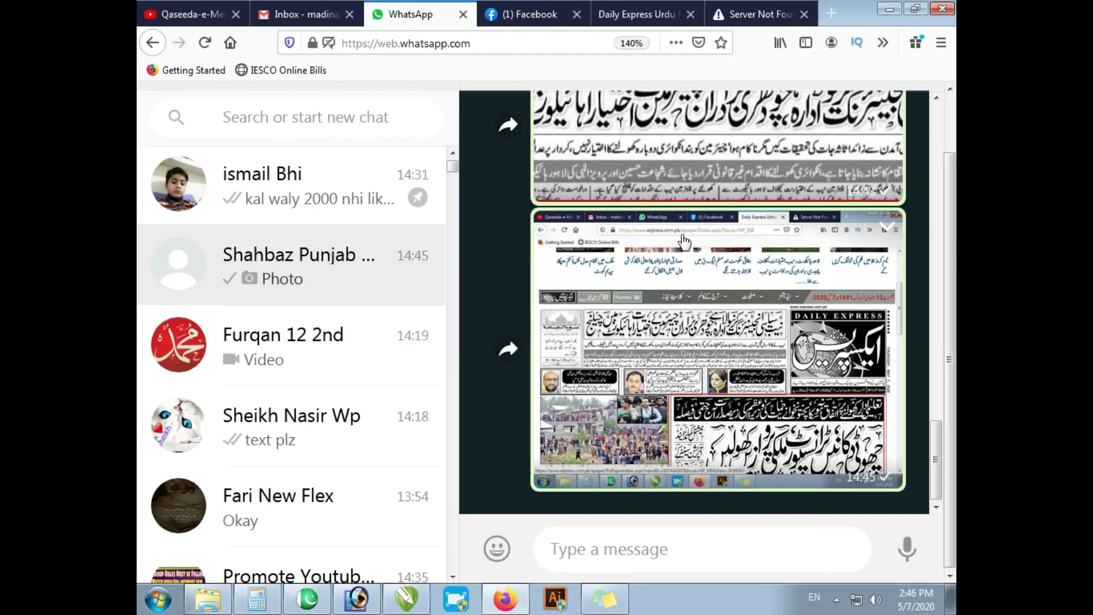
Step: Minimize Firefox, run the setup-lightshot3-2-0-0 application from the Light Shoter folder in English, and install Lightshot
click(889, 9)
right_click(493, 238)
click(515, 247)
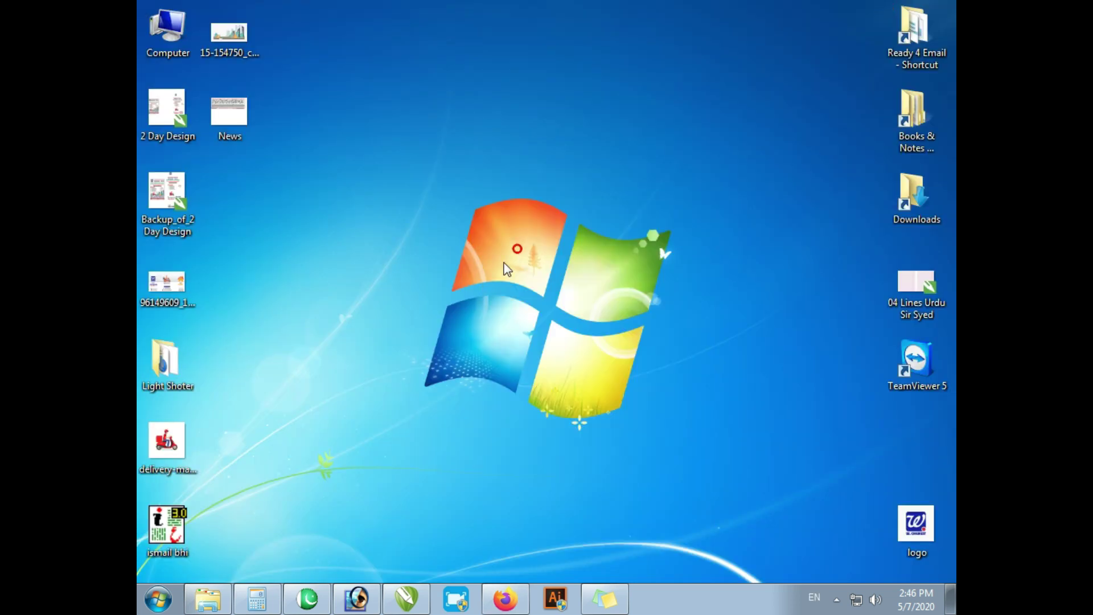
double_click(165, 361)
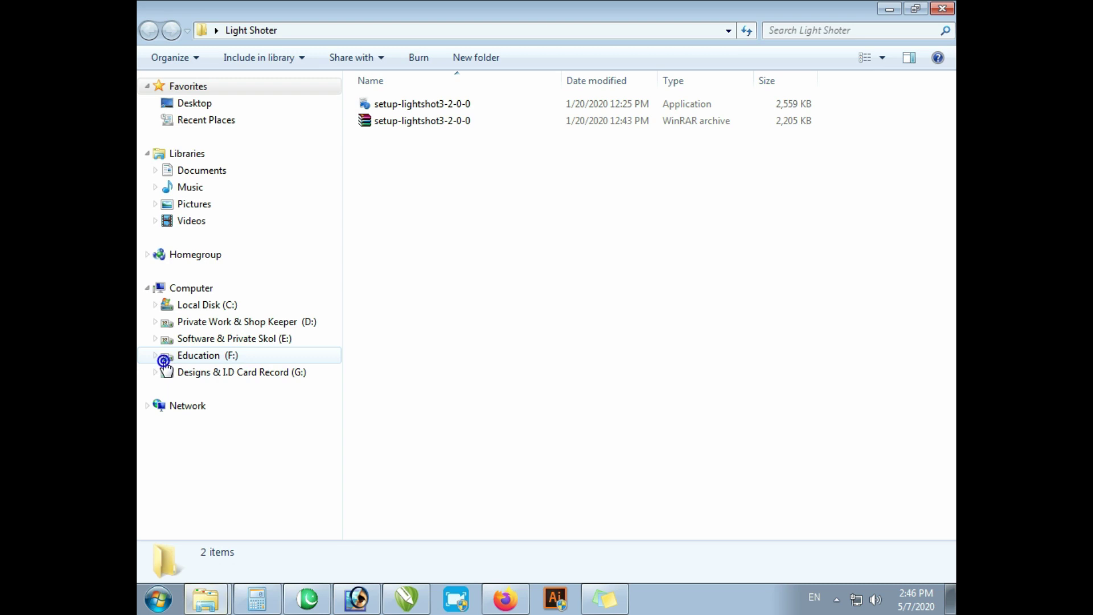
click(426, 105)
double_click(426, 104)
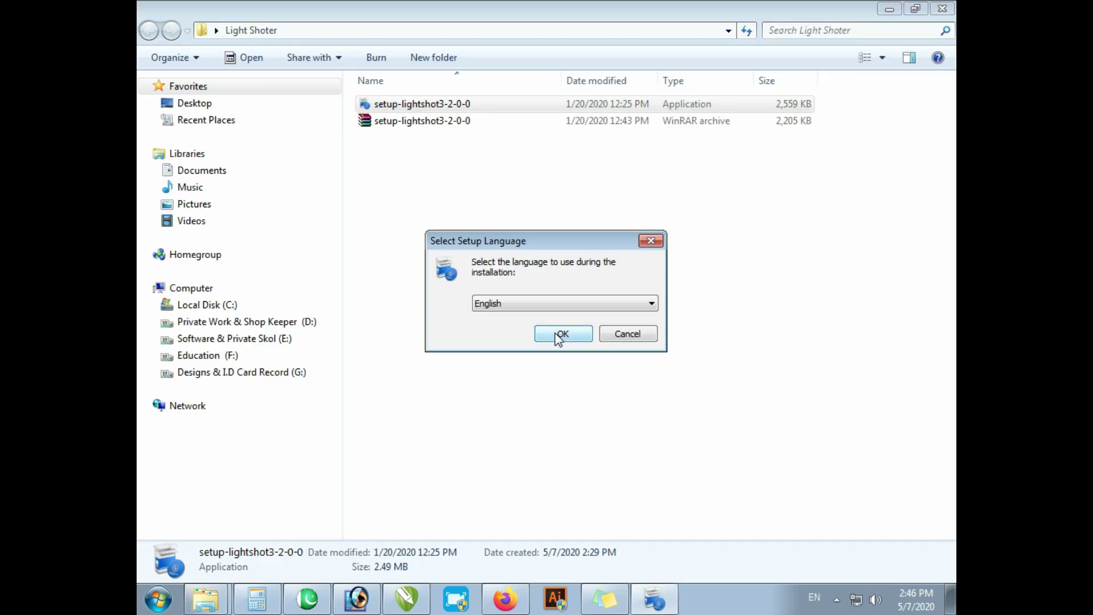
click(559, 340)
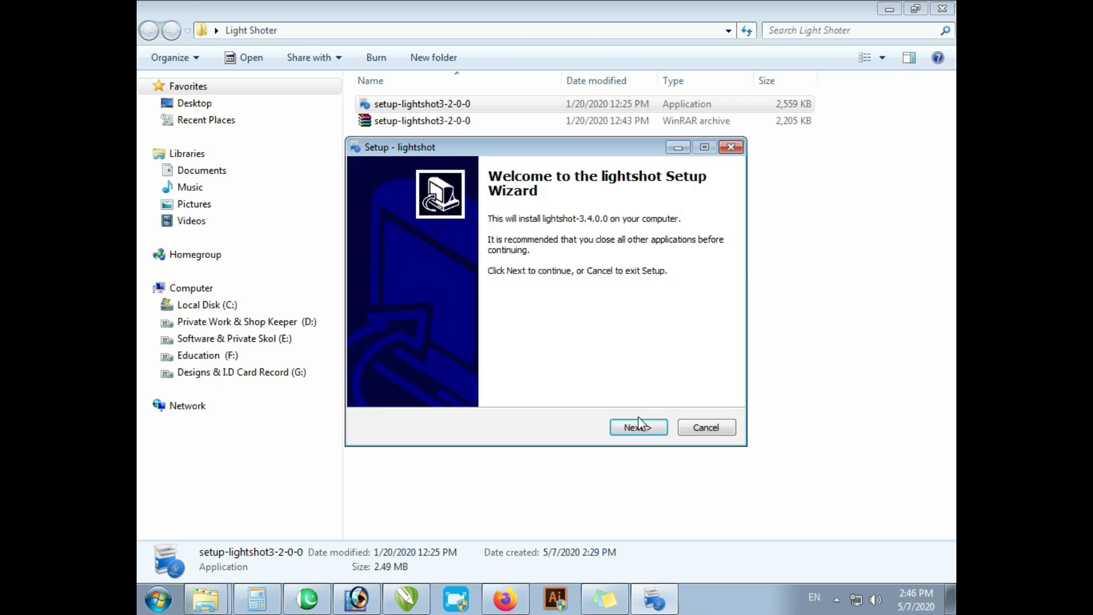
click(642, 426)
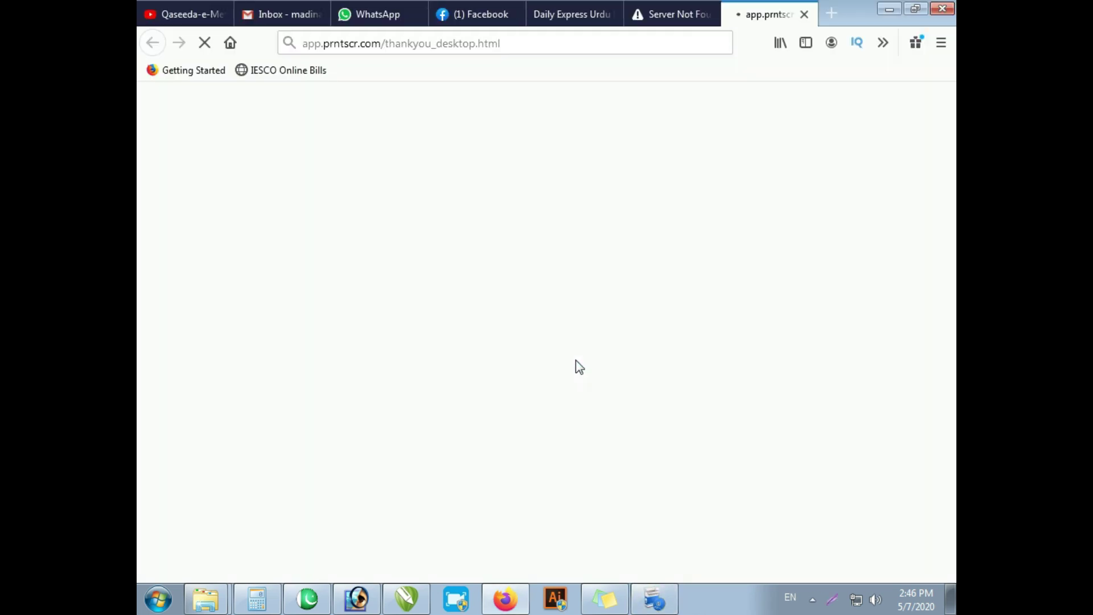
Step: Close the Lightshot thank-you page, minimize Firefox, finish the setup wizard, and minimize the Light Shoter folder
click(805, 15)
click(890, 9)
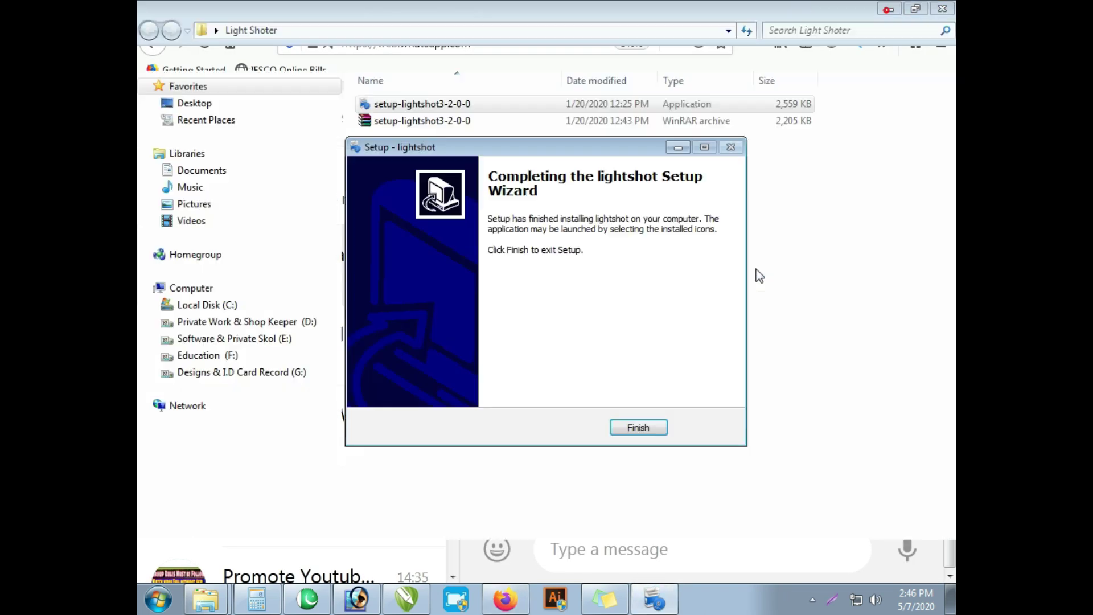
click(654, 426)
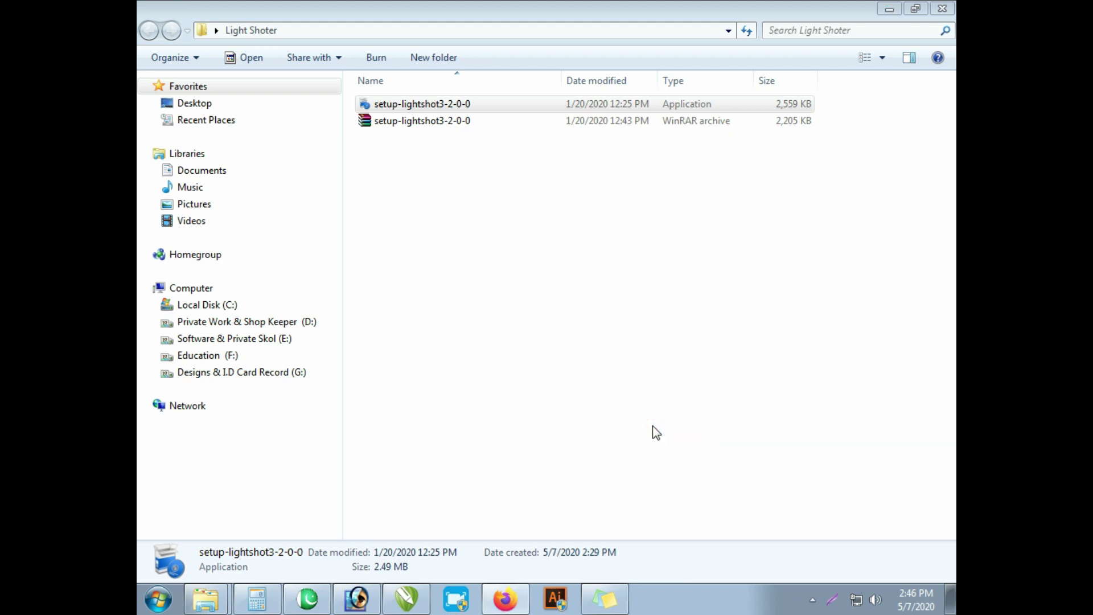
click(653, 425)
click(887, 9)
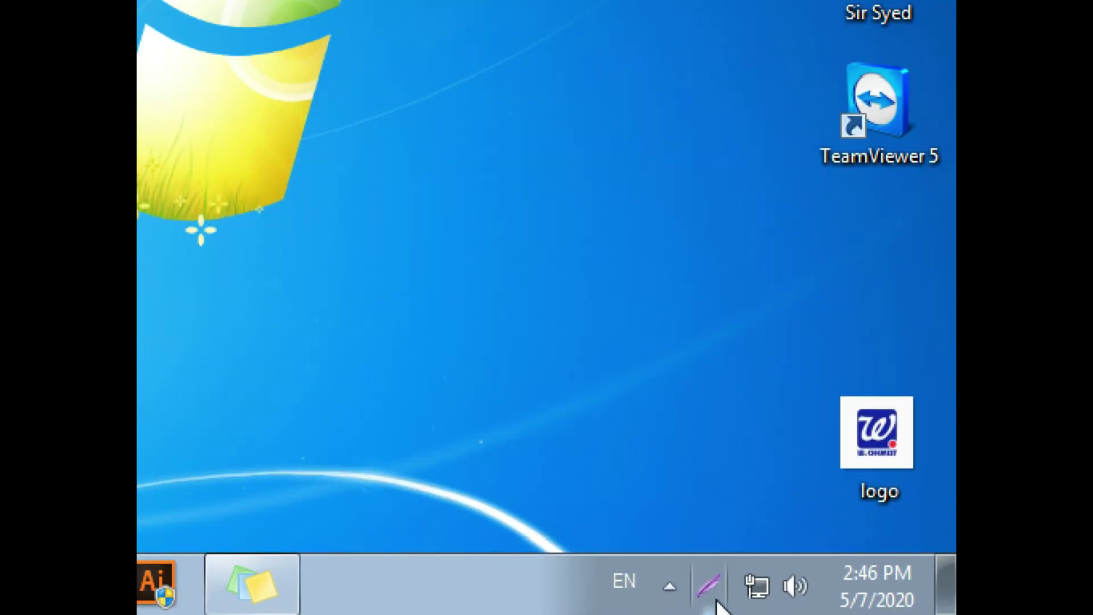
Step: Start Lightshot from its notification-area icon, select a blank desktop area of about 238x162 pixels, and cancel the capture
click(710, 590)
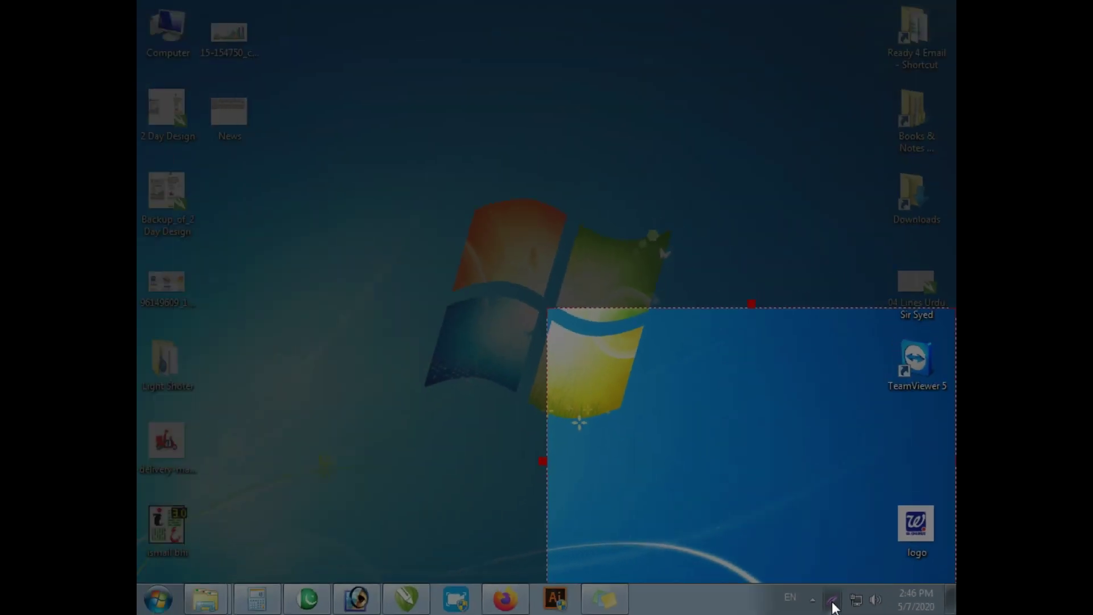
drag(328, 101, 707, 356)
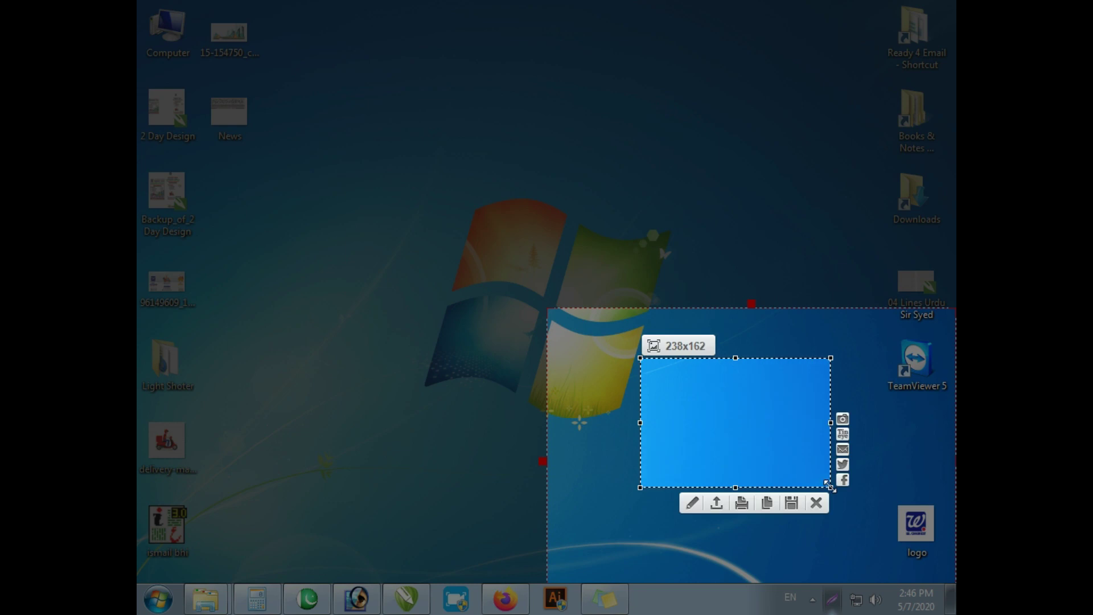
key(Escape)
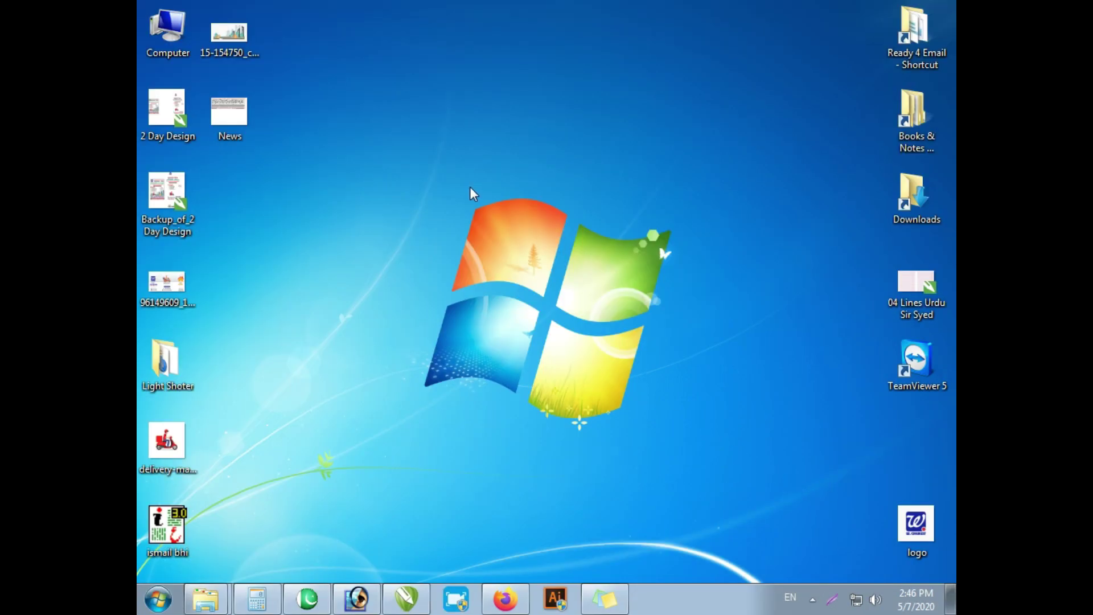
Step: Select the Windows logo on the wallpaper at about 362x332 pixels with Lightshot and cancel the capture
click(464, 156)
key(Print)
drag(401, 182, 691, 447)
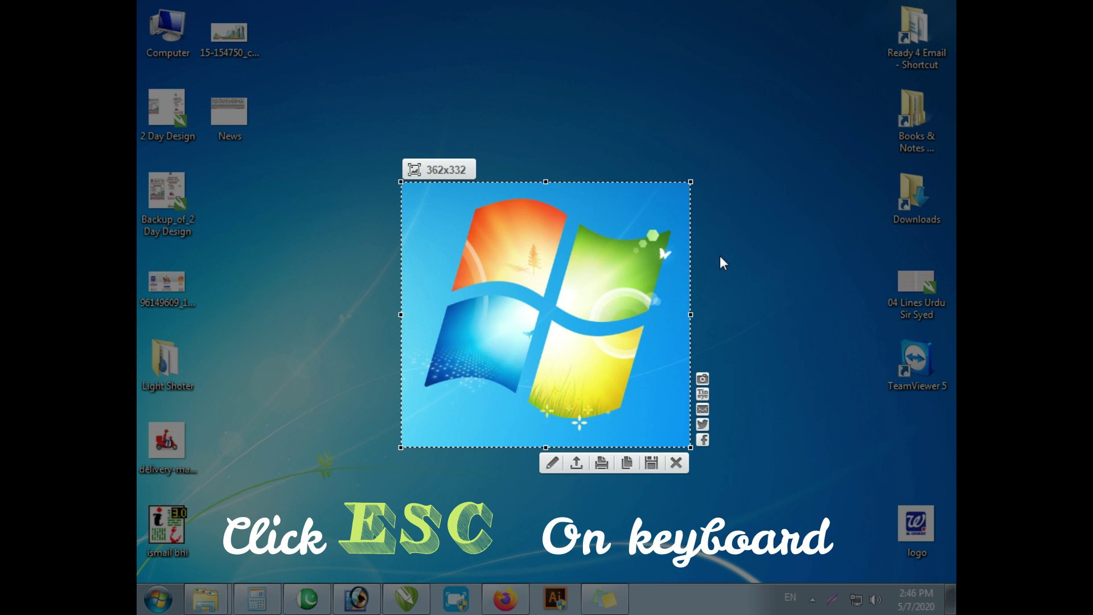
key(Escape)
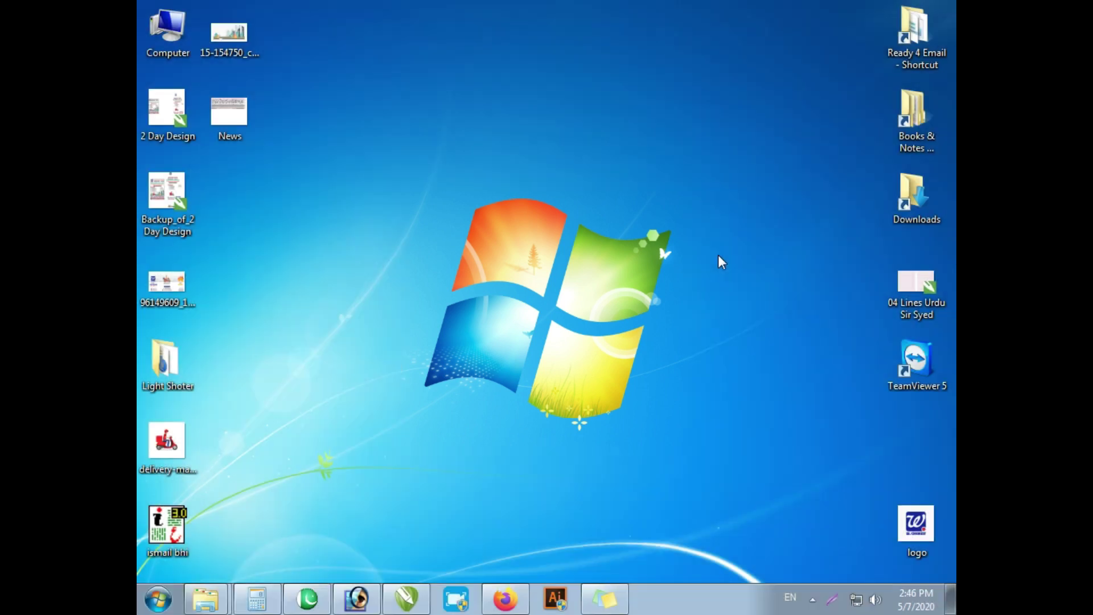